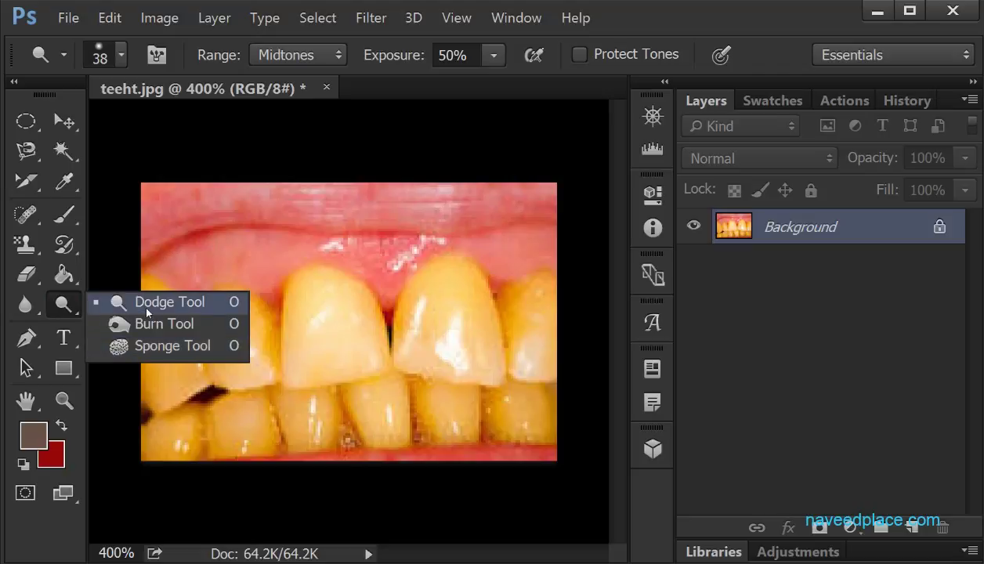
# Step: Lighten the upper and lower teeth on the Background layer with the Dodge tool, using the Midtones range at 50% exposure
pyautogui.click(162, 311)
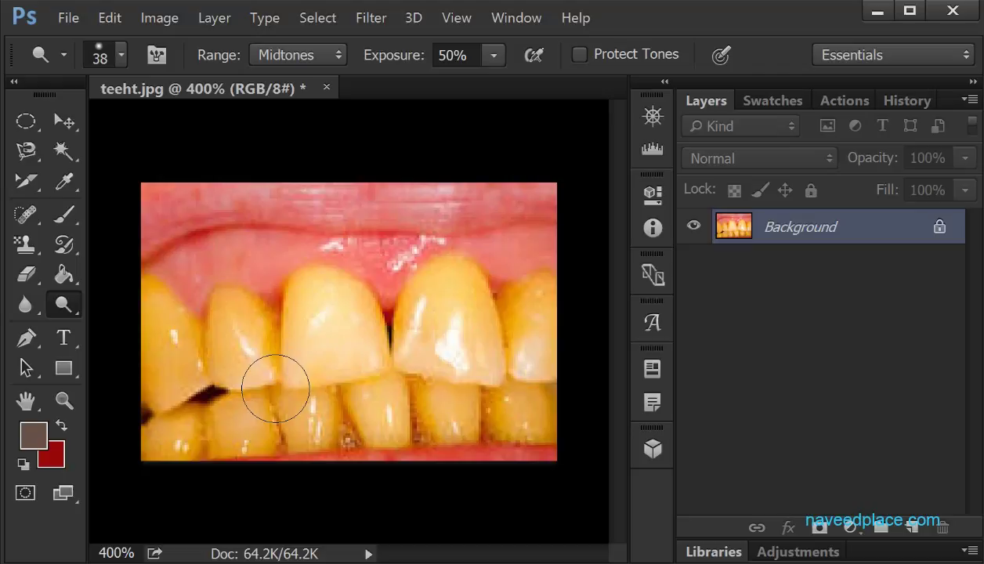
pyautogui.click(76, 302)
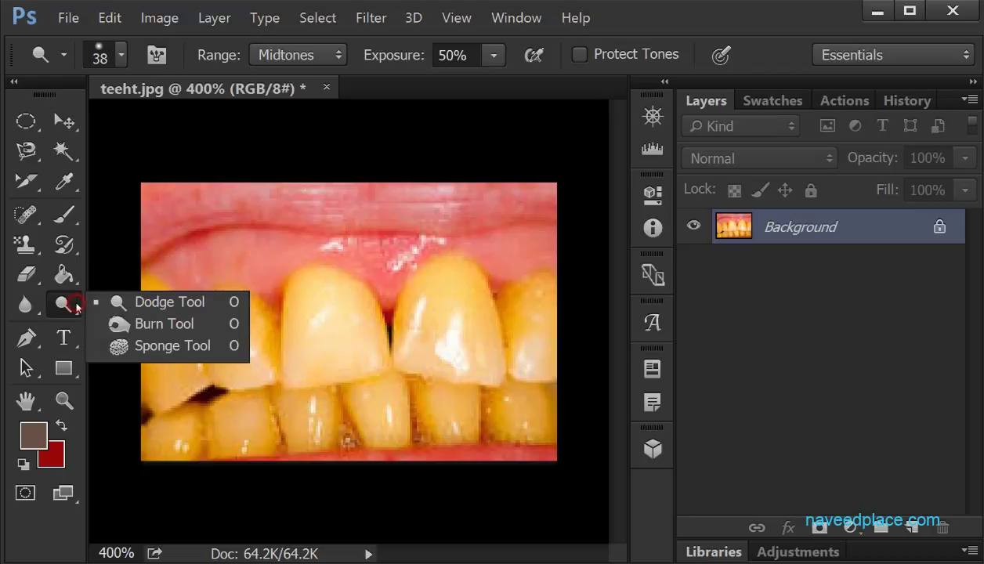
pyautogui.click(156, 305)
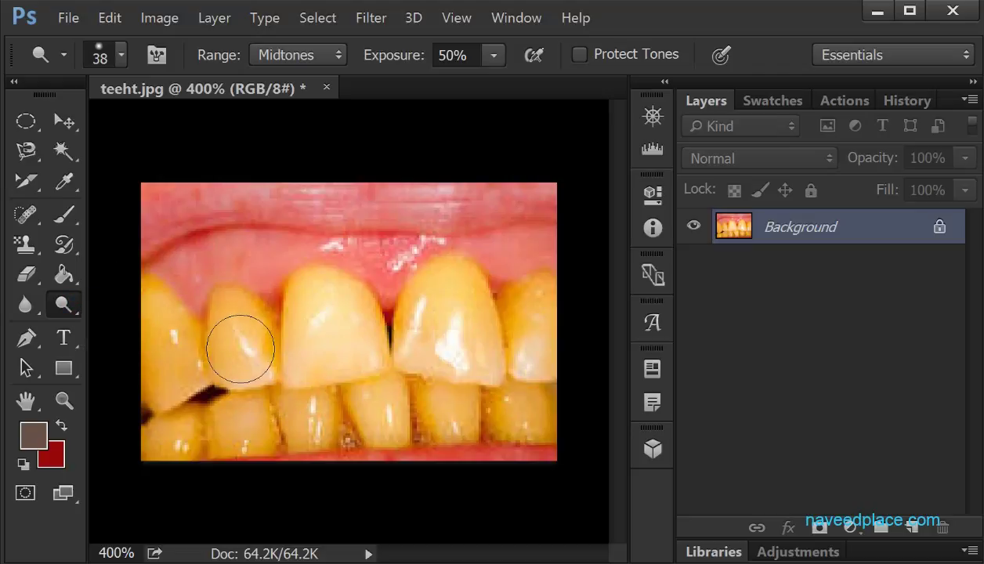
pyautogui.click(248, 337)
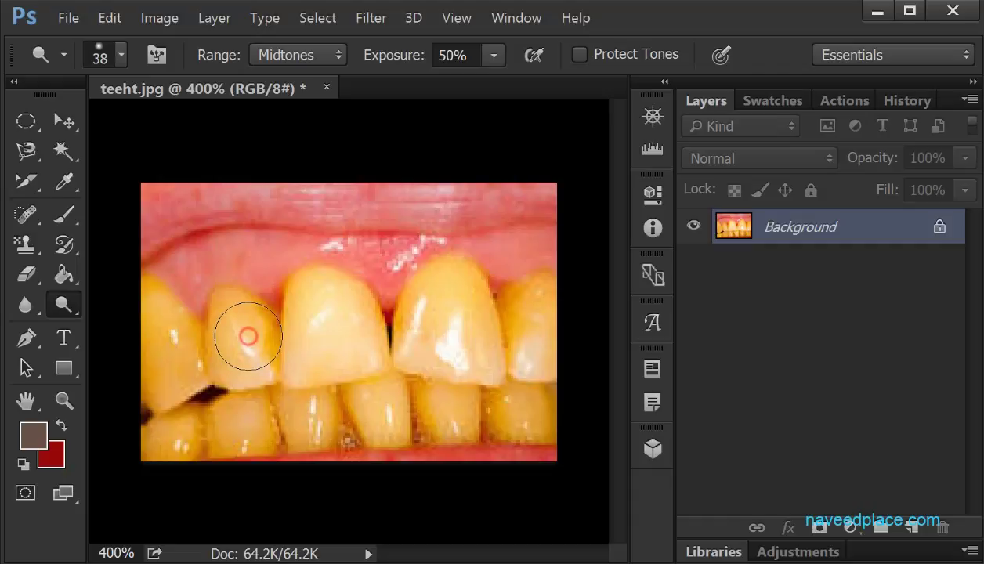
pyautogui.moveTo(248, 336)
pyautogui.mouseDown()
pyautogui.moveTo(409, 324)
pyautogui.moveTo(257, 318)
pyautogui.moveTo(443, 317)
pyautogui.moveTo(438, 349)
pyautogui.moveTo(449, 296)
pyautogui.moveTo(452, 315)
pyautogui.moveTo(422, 343)
pyautogui.moveTo(456, 302)
pyautogui.moveTo(526, 351)
pyautogui.moveTo(536, 292)
pyautogui.mouseUp()
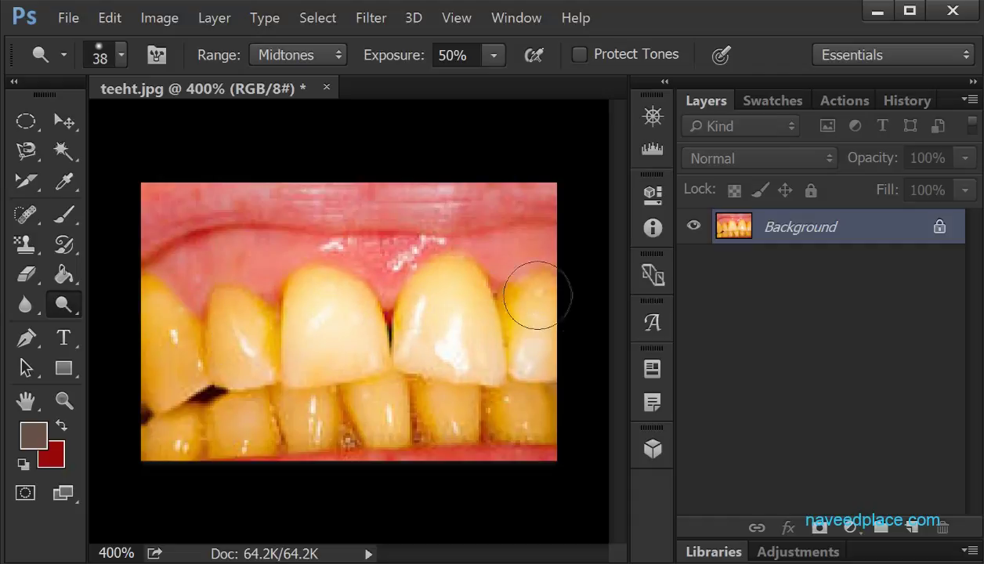
pyautogui.moveTo(416, 397); pyautogui.dragTo(286, 407)
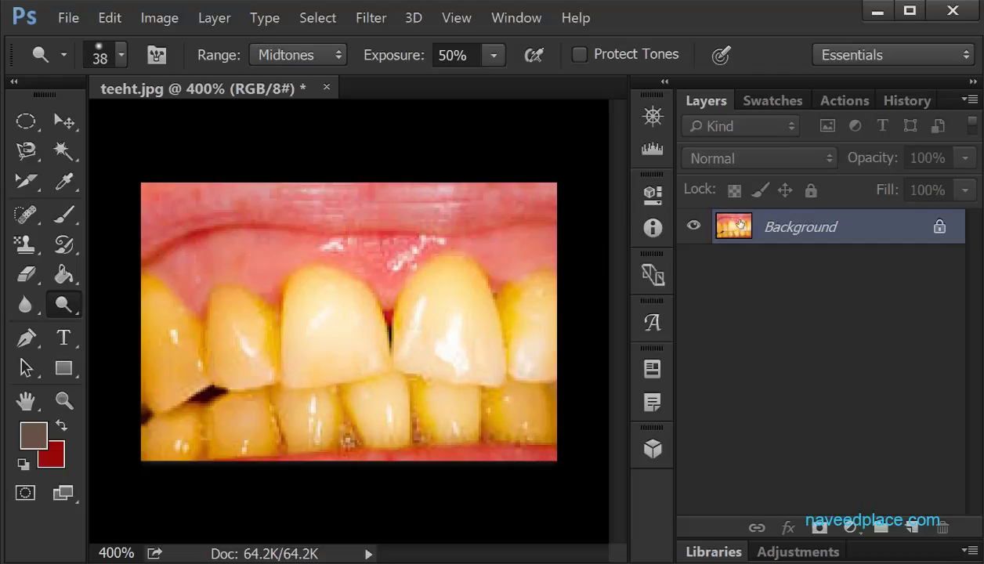
# Step: Duplicate the Background layer and dodge the upper and lower teeth on the copy with the original hidden
pyautogui.moveTo(740, 225); pyautogui.dragTo(912, 528)
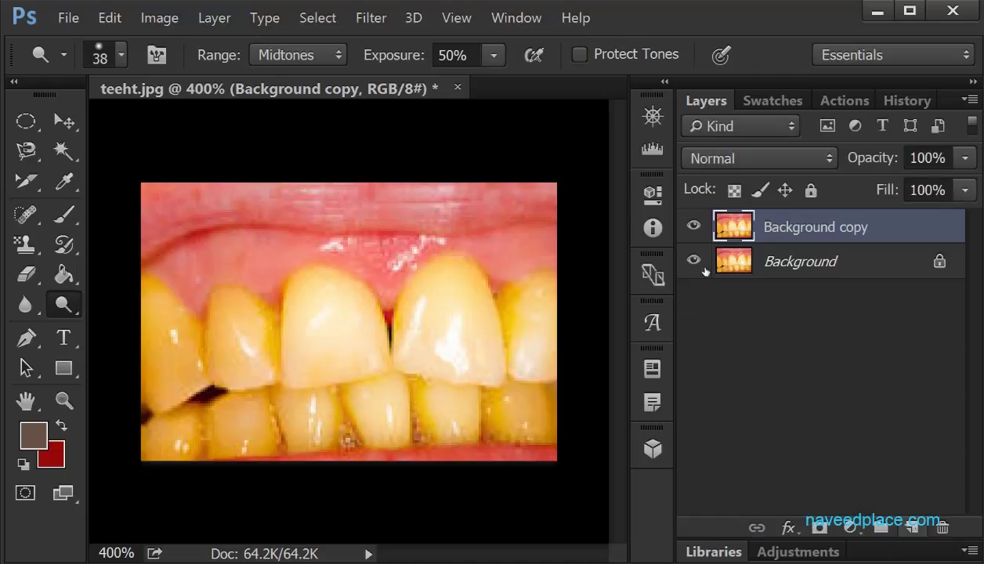
pyautogui.click(694, 260)
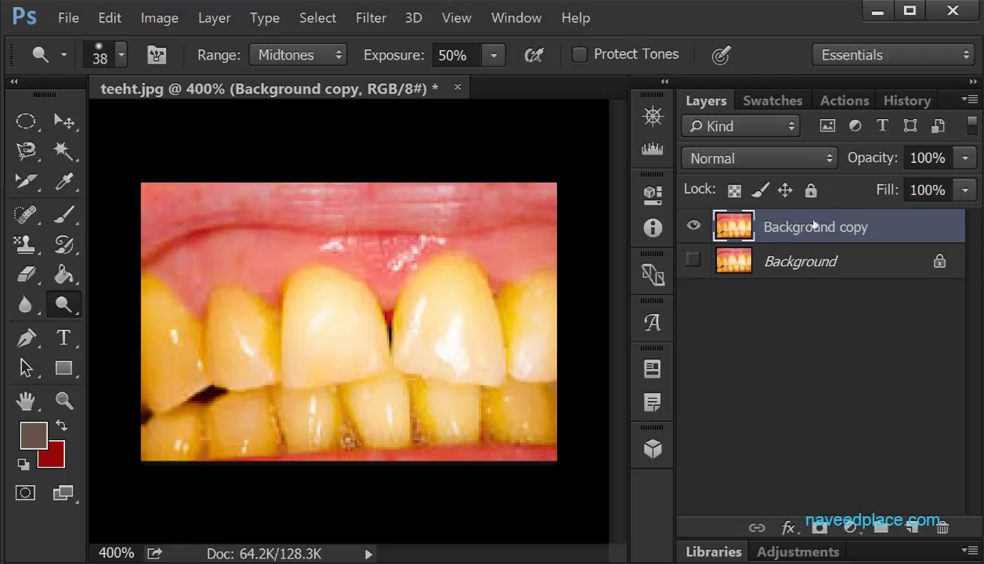
pyautogui.moveTo(384, 405)
pyautogui.mouseDown()
pyautogui.moveTo(244, 403)
pyautogui.moveTo(189, 415)
pyautogui.moveTo(161, 322)
pyautogui.moveTo(174, 423)
pyautogui.mouseUp()
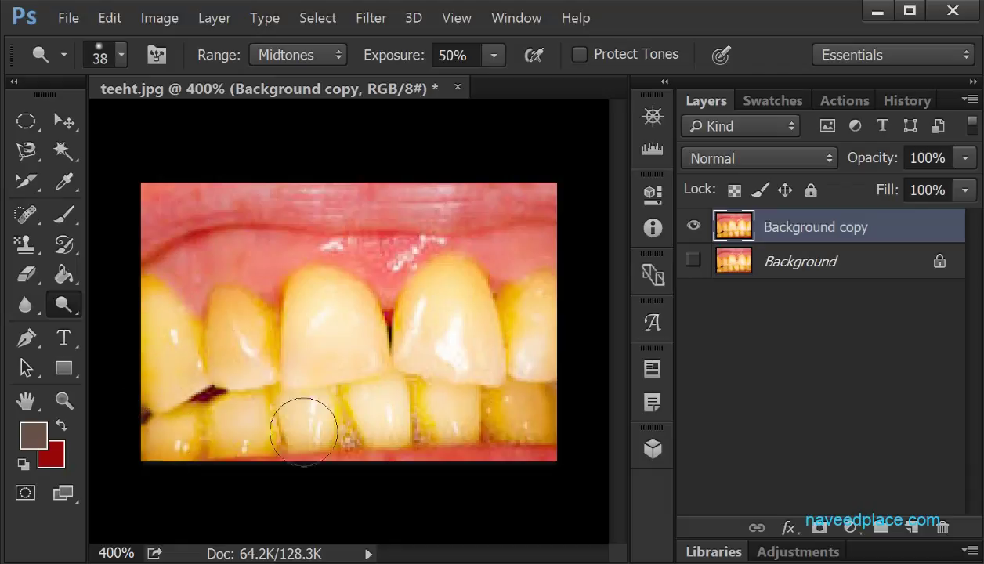
pyautogui.moveTo(303, 432)
pyautogui.mouseDown()
pyautogui.moveTo(456, 434)
pyautogui.moveTo(565, 406)
pyautogui.moveTo(497, 314)
pyautogui.mouseUp()
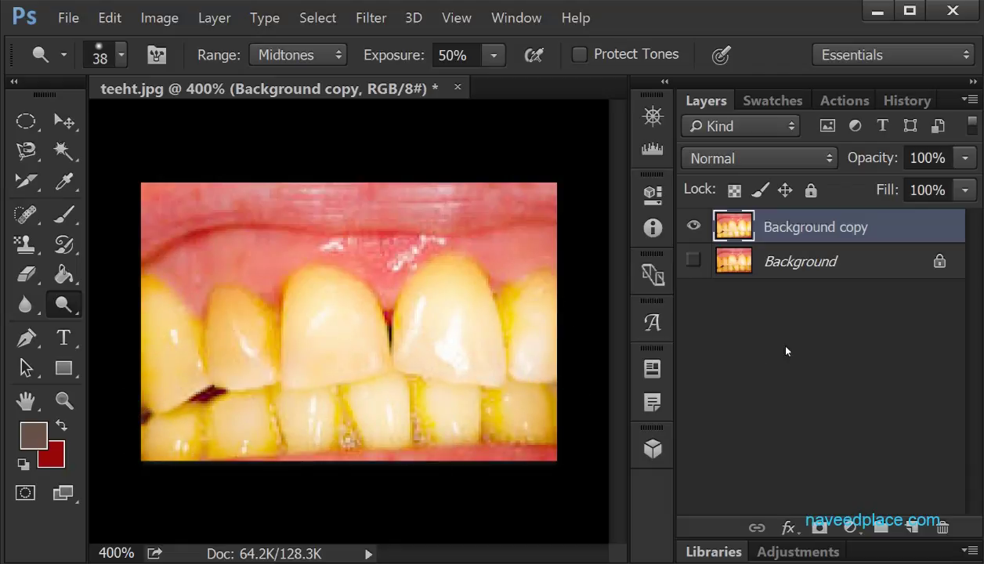
# Step: Show the Background layer again and toggle the Background copy's visibility to compare the teeth before and after
pyautogui.click(695, 262)
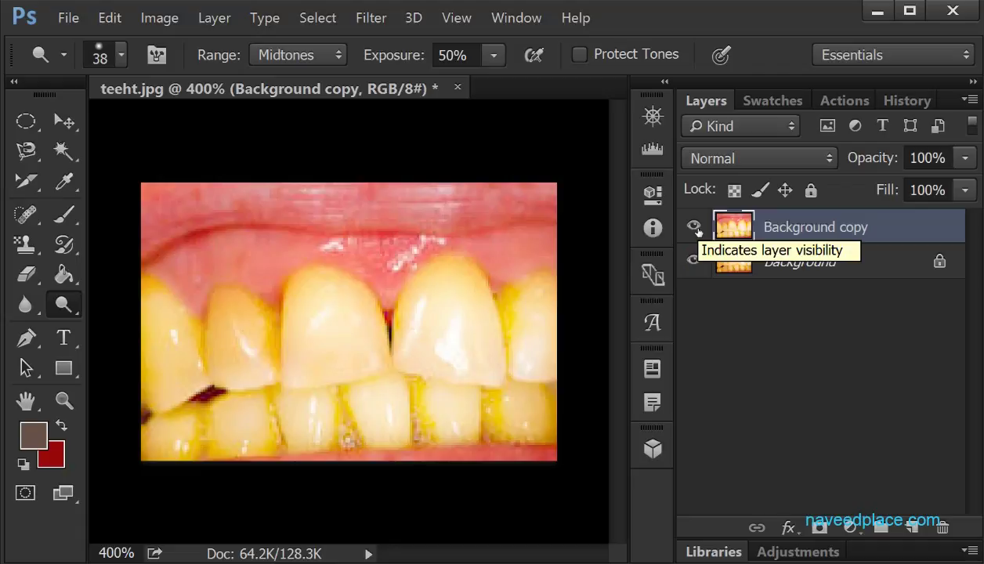
pyautogui.click(694, 227)
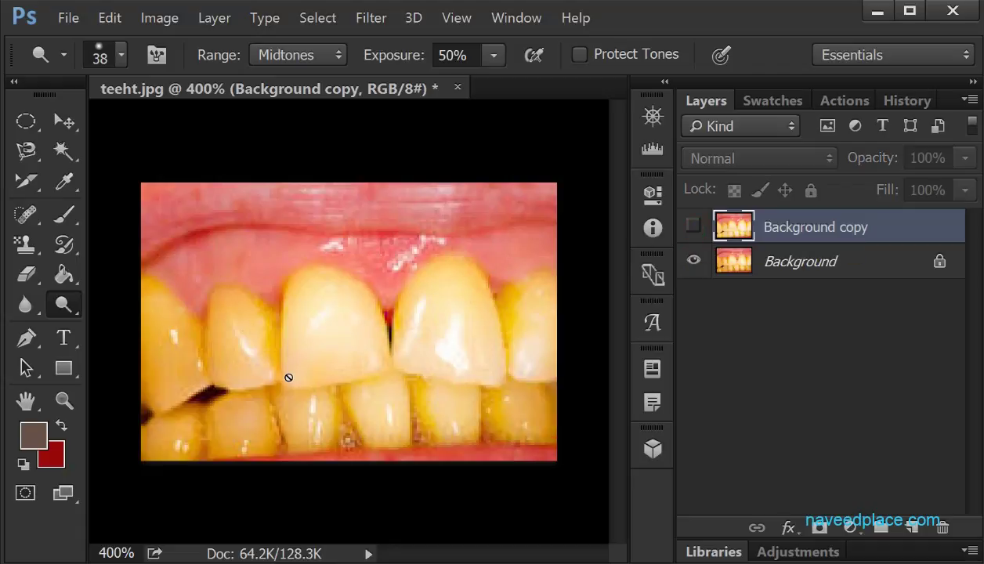
pyautogui.click(692, 227)
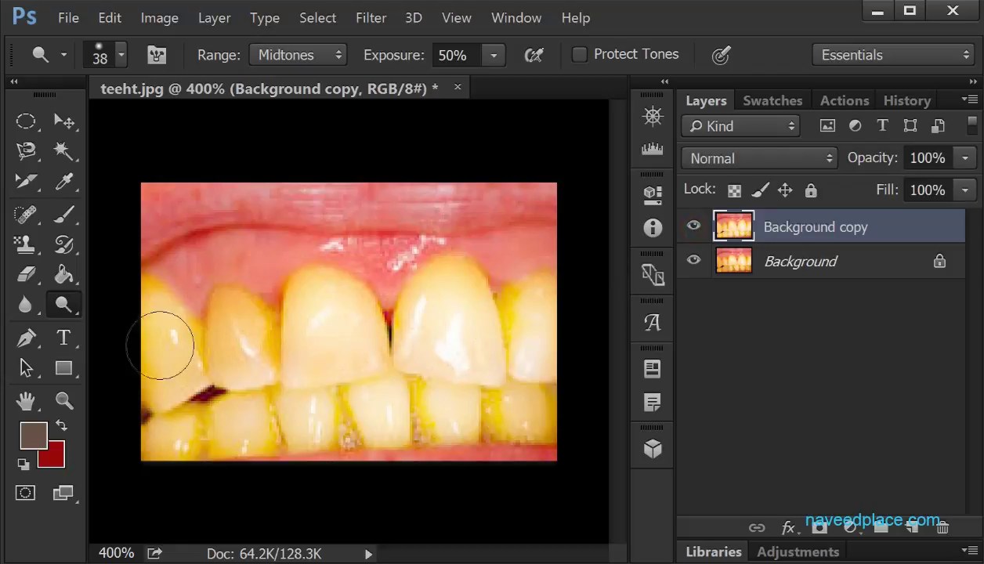
# Step: Reselect the Dodge tool and lighten the gums above the upper teeth on the Background copy layer
pyautogui.rightClick(78, 315)
pyautogui.click(139, 302)
pyautogui.rightClick(74, 305)
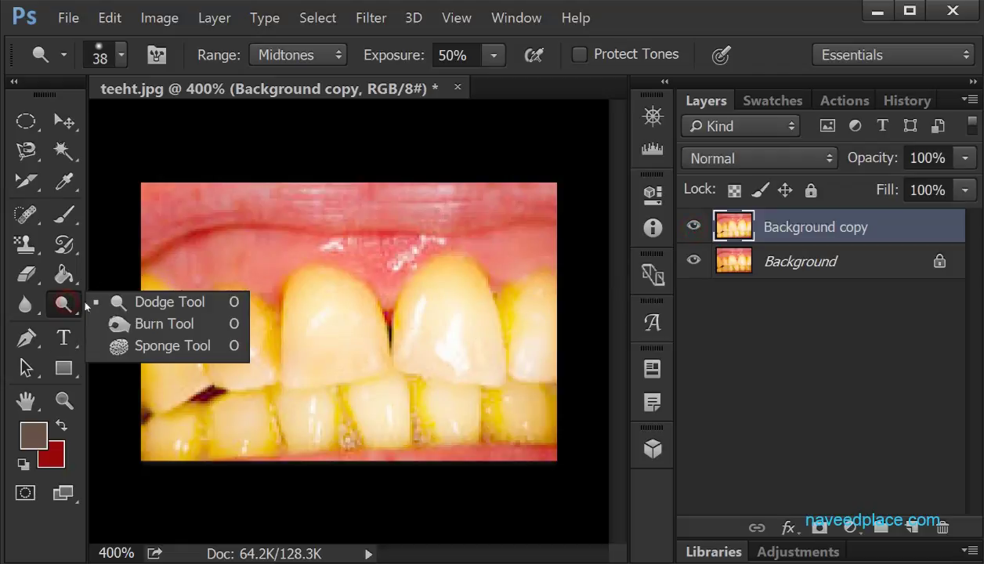
pyautogui.click(121, 304)
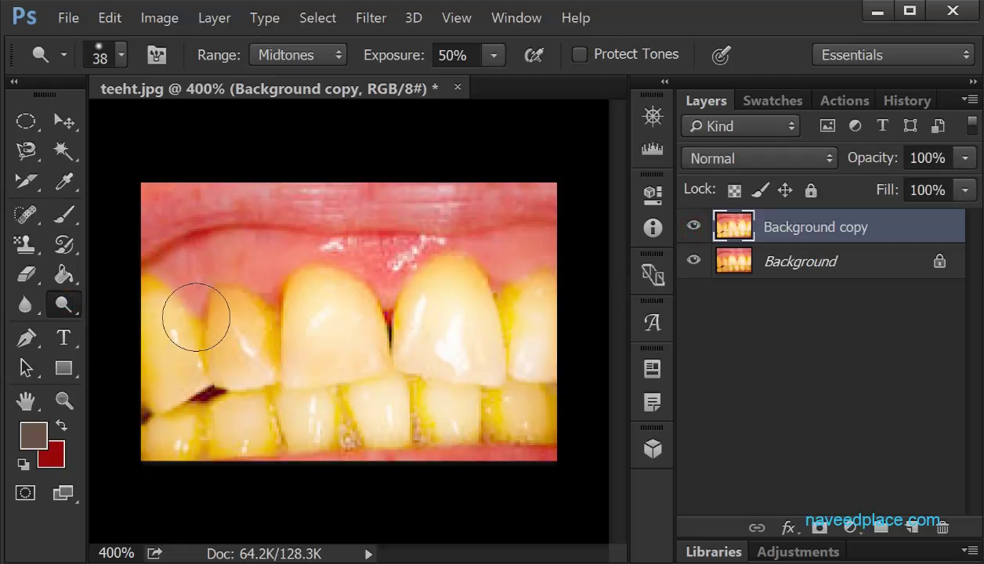
pyautogui.rightClick(71, 311)
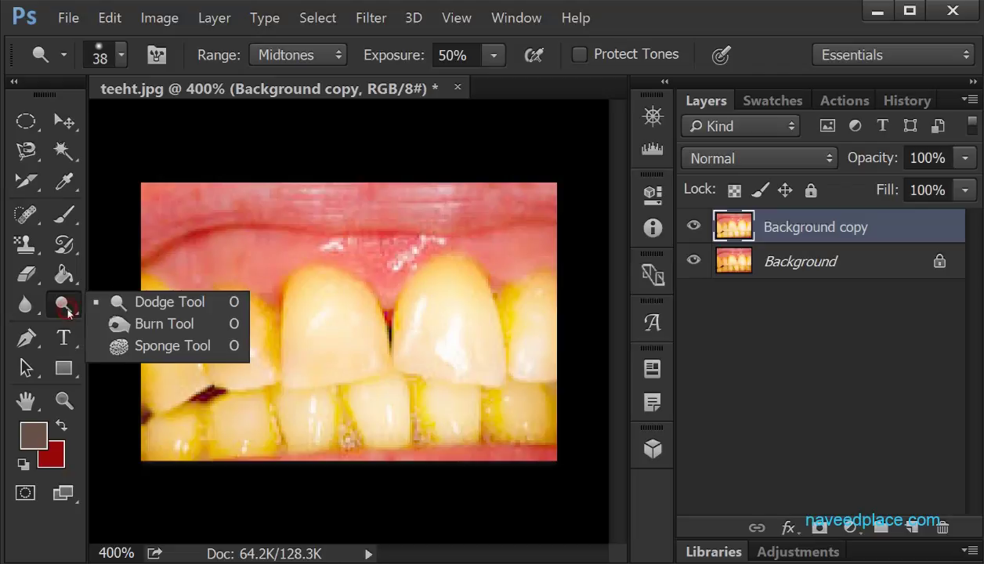
pyautogui.click(125, 302)
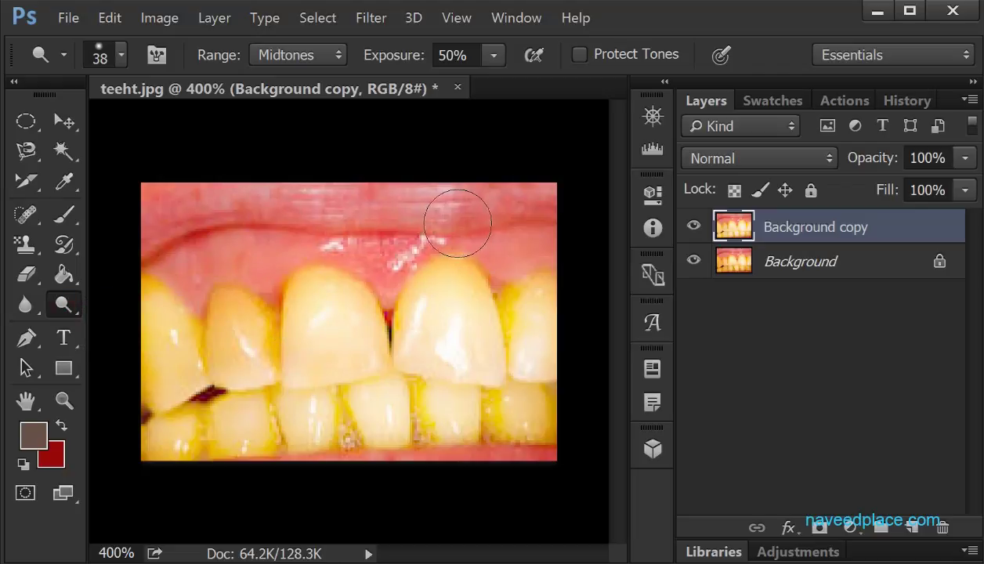
pyautogui.moveTo(487, 214)
pyautogui.mouseDown()
pyautogui.moveTo(133, 227)
pyautogui.moveTo(183, 232)
pyautogui.moveTo(196, 252)
pyautogui.moveTo(177, 258)
pyautogui.moveTo(237, 199)
pyautogui.moveTo(312, 225)
pyautogui.moveTo(396, 209)
pyautogui.moveTo(473, 231)
pyautogui.moveTo(321, 232)
pyautogui.moveTo(477, 249)
pyautogui.mouseUp()
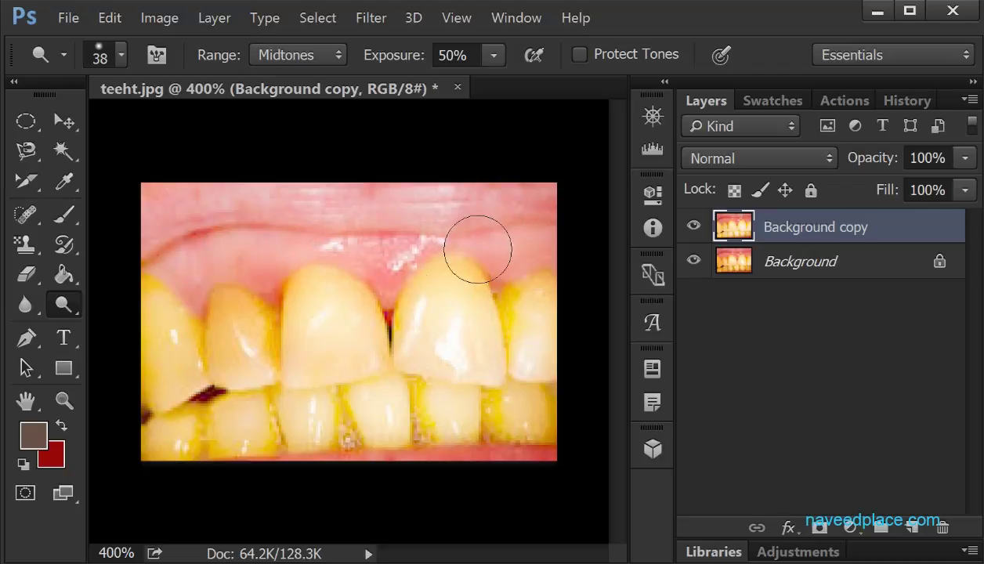
# Step: Try dodging two of the upper teeth with the range set to Highlights, and undo the lightening
pyautogui.rightClick(64, 305)
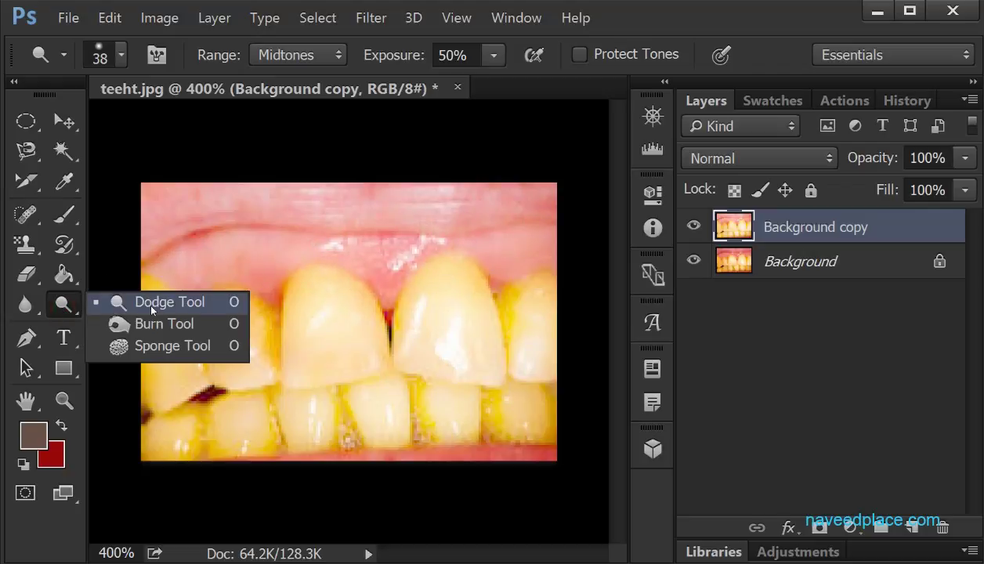
pyautogui.click(283, 54)
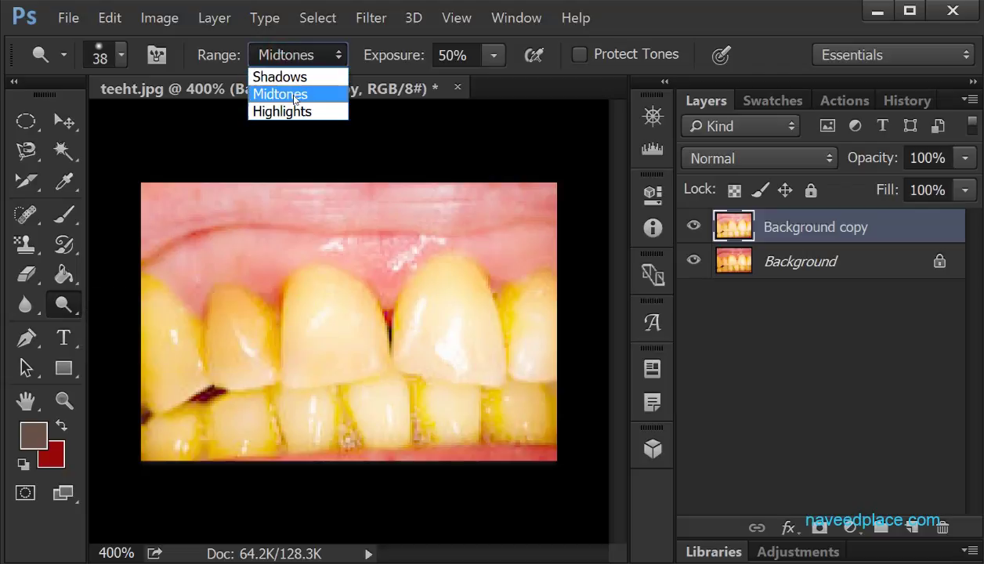
pyautogui.click(290, 112)
pyautogui.moveTo(308, 279)
pyautogui.mouseDown()
pyautogui.moveTo(297, 346)
pyautogui.moveTo(246, 344)
pyautogui.moveTo(303, 341)
pyautogui.moveTo(229, 332)
pyautogui.moveTo(286, 339)
pyautogui.moveTo(325, 363)
pyautogui.mouseUp()
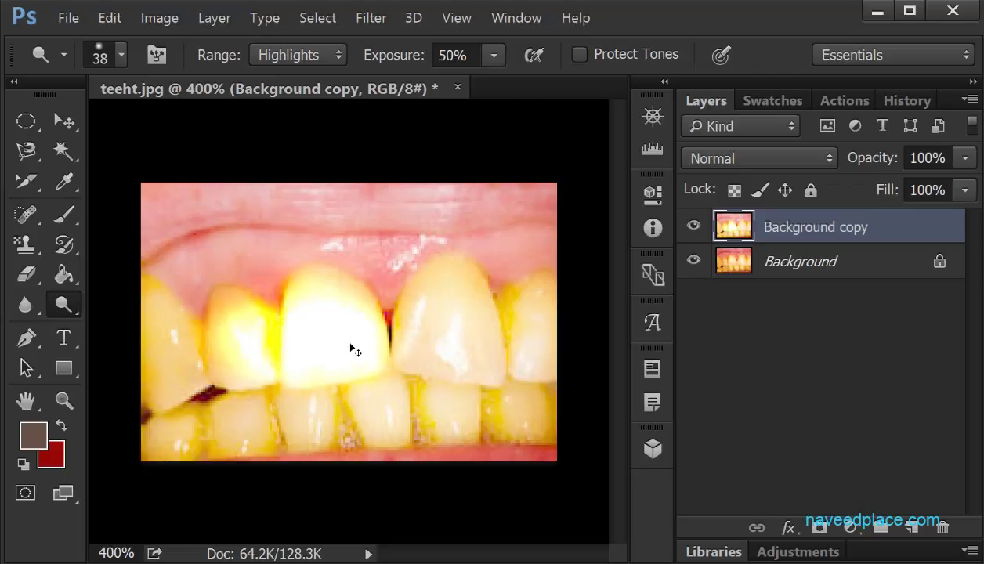
pyautogui.hotkey('ctrl', 'z')
# Step: Set the Dodge range to Shadows, try it on the upper gums, and undo that lightening
pyautogui.click(293, 56)
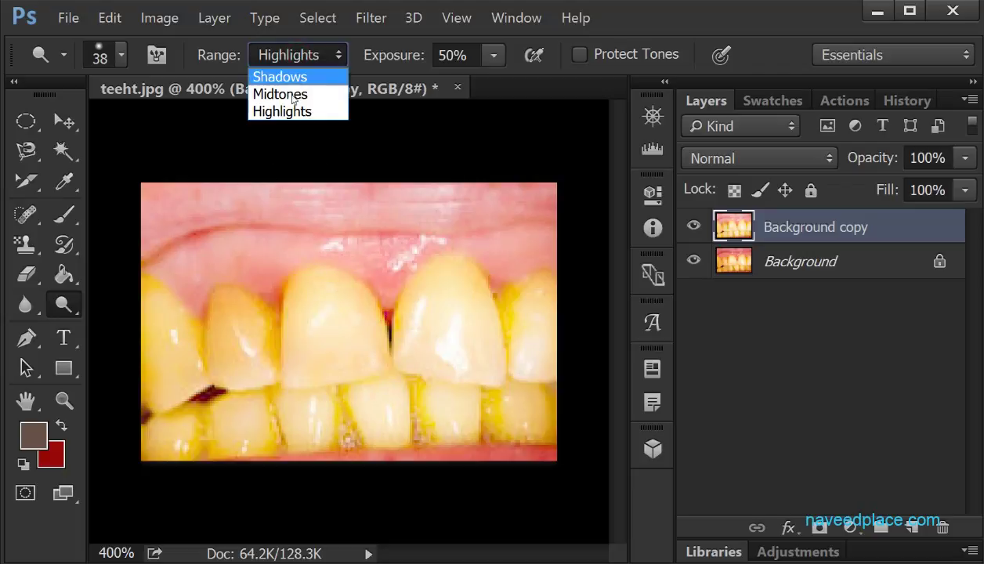
pyautogui.click(291, 92)
pyautogui.click(293, 54)
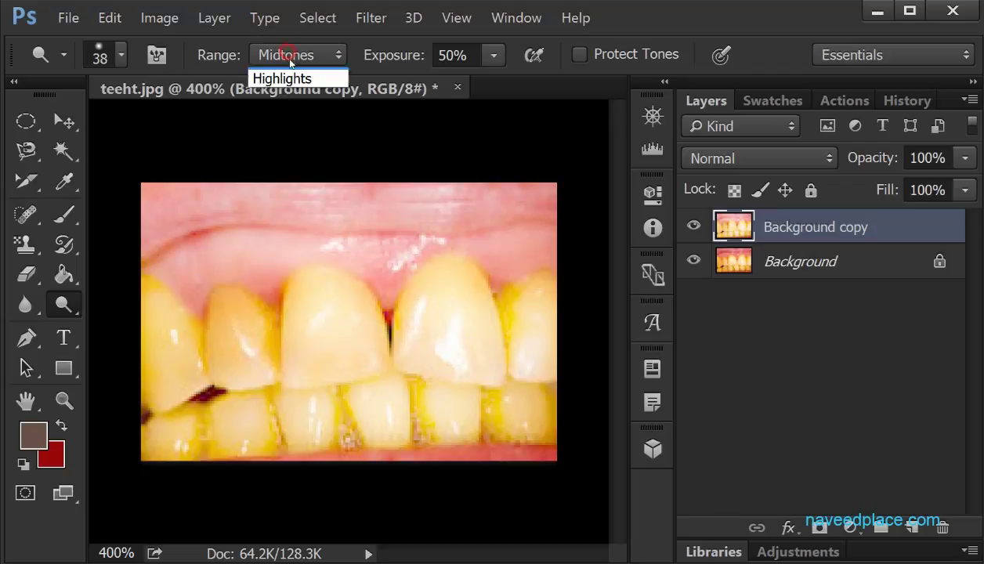
pyautogui.click(284, 78)
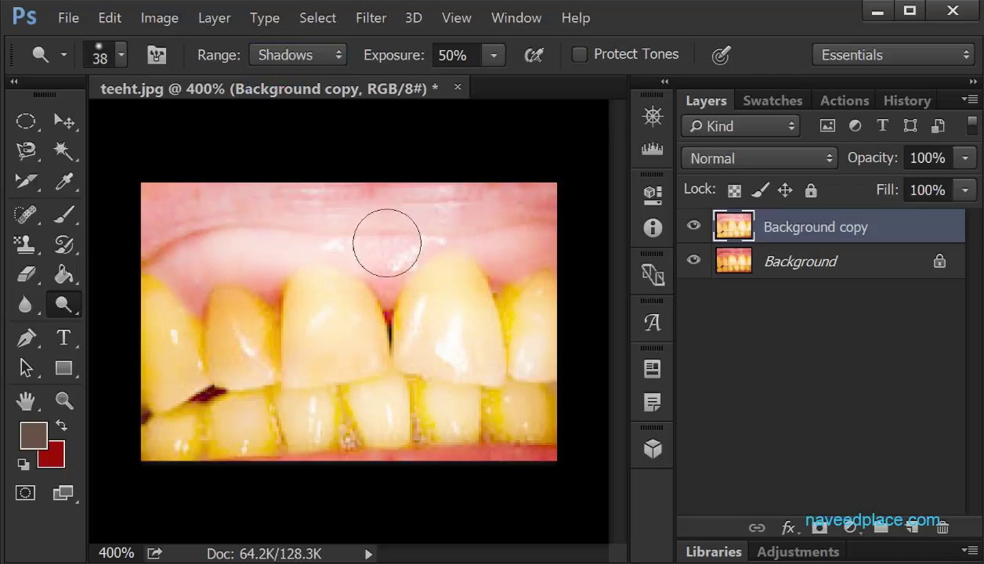
pyautogui.hotkey('ctrl', 'z')
# Step: Raise the Dodge exposure to 100% and lighten the shadows around the upper front teeth and the gum between them
pyautogui.click(494, 55)
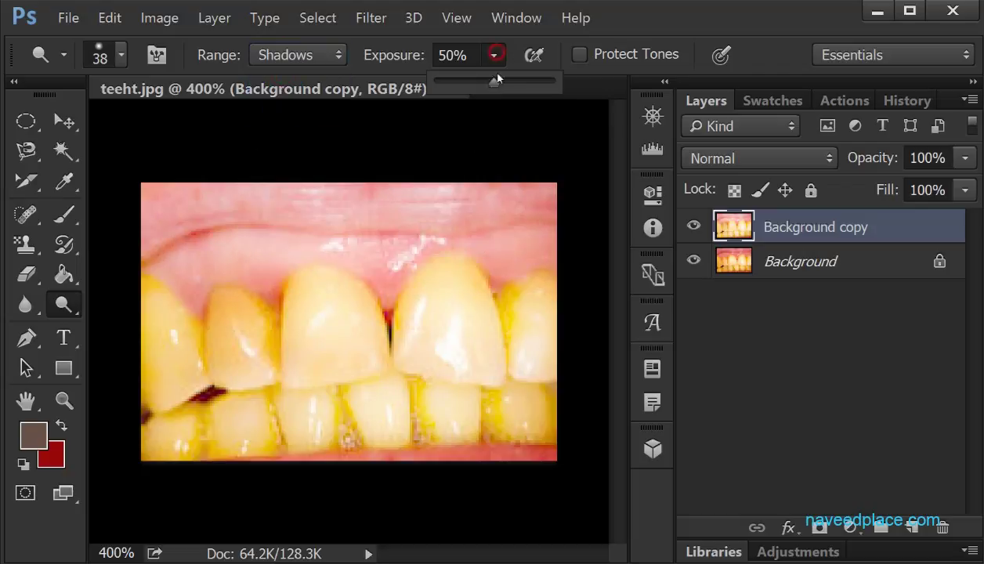
pyautogui.moveTo(555, 83); pyautogui.dragTo(559, 83)
pyautogui.moveTo(343, 271)
pyautogui.mouseDown()
pyautogui.moveTo(334, 296)
pyautogui.moveTo(364, 309)
pyautogui.mouseUp()
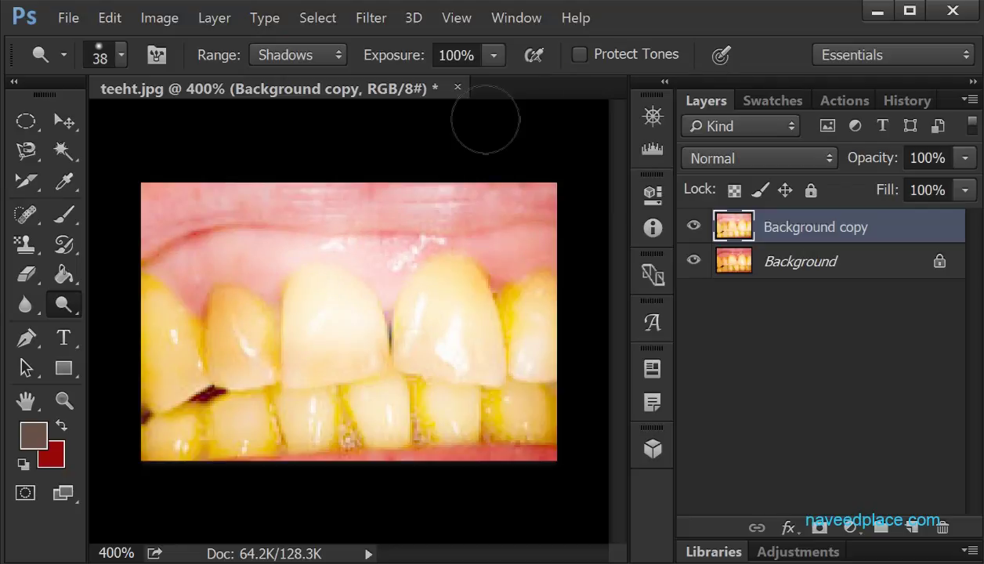
# Step: Lighten the upper and lower teeth with the Dodge range at Midtones and 100% exposure, and reduce the exposure to 93%
pyautogui.click(492, 54)
pyautogui.moveTo(495, 81); pyautogui.dragTo(453, 83)
pyautogui.click(302, 55)
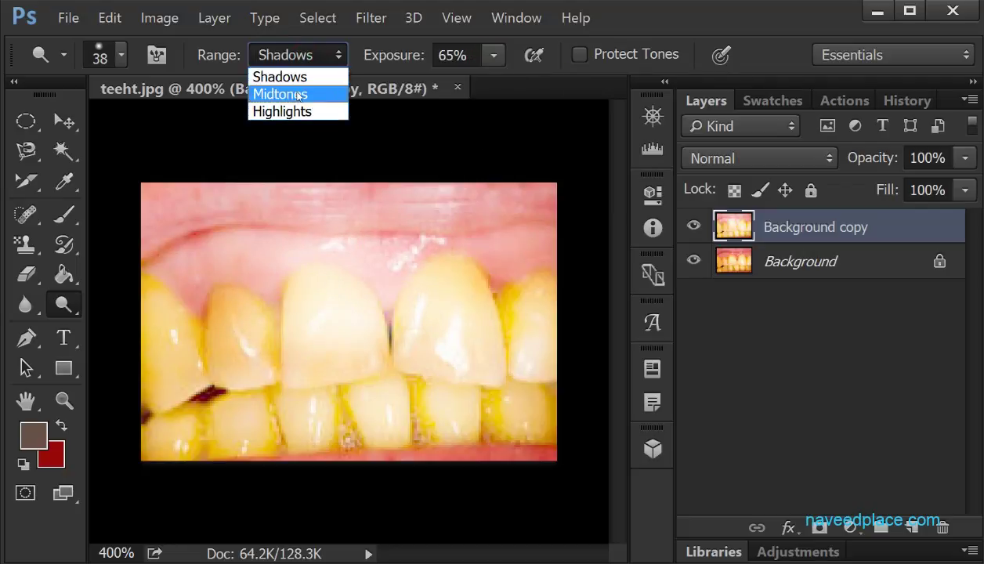
pyautogui.click(284, 96)
pyautogui.click(493, 54)
pyautogui.moveTo(505, 83); pyautogui.dragTo(559, 83)
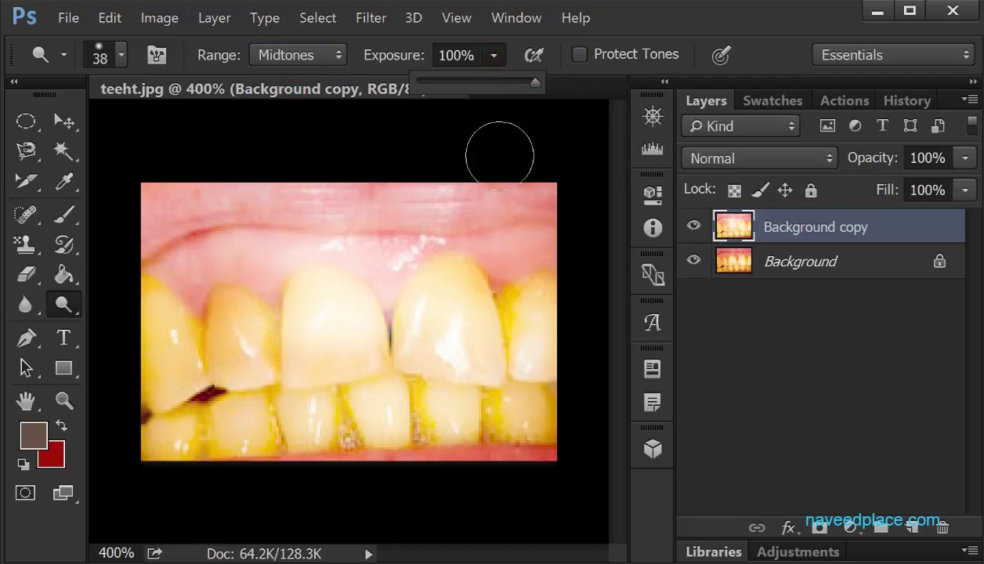
pyautogui.moveTo(314, 382)
pyautogui.mouseDown()
pyautogui.moveTo(389, 385)
pyautogui.moveTo(255, 389)
pyautogui.moveTo(175, 411)
pyautogui.moveTo(156, 382)
pyautogui.moveTo(138, 401)
pyautogui.moveTo(164, 426)
pyautogui.moveTo(497, 429)
pyautogui.moveTo(399, 423)
pyautogui.moveTo(465, 409)
pyautogui.moveTo(488, 350)
pyautogui.moveTo(351, 325)
pyautogui.moveTo(380, 338)
pyautogui.mouseUp()
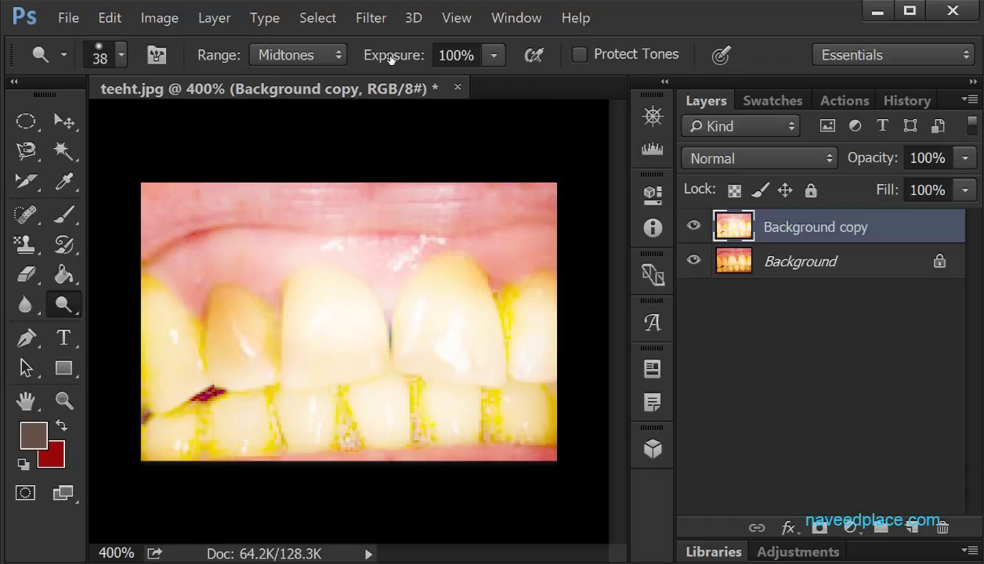
pyautogui.moveTo(413, 61); pyautogui.dragTo(404, 60)
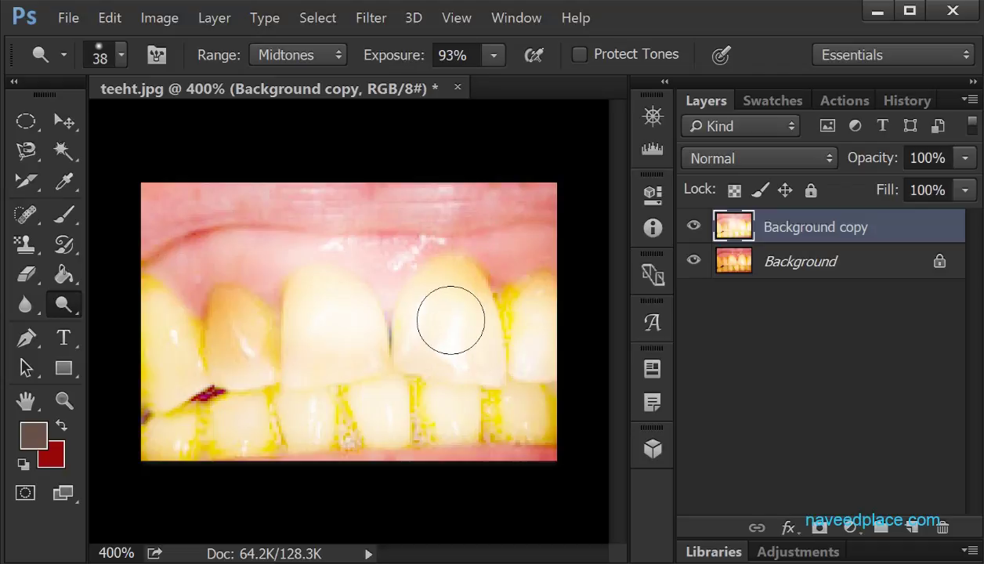
# Step: Darken the shadows of the gums and teeth with the Burn tool at Shadows range and 50% exposure
pyautogui.rightClick(63, 306)
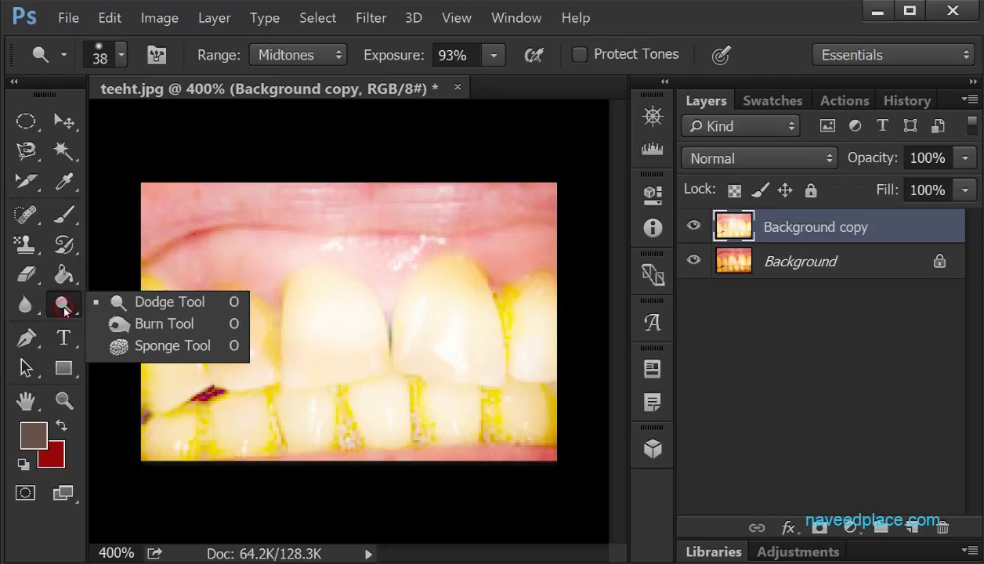
pyautogui.click(118, 326)
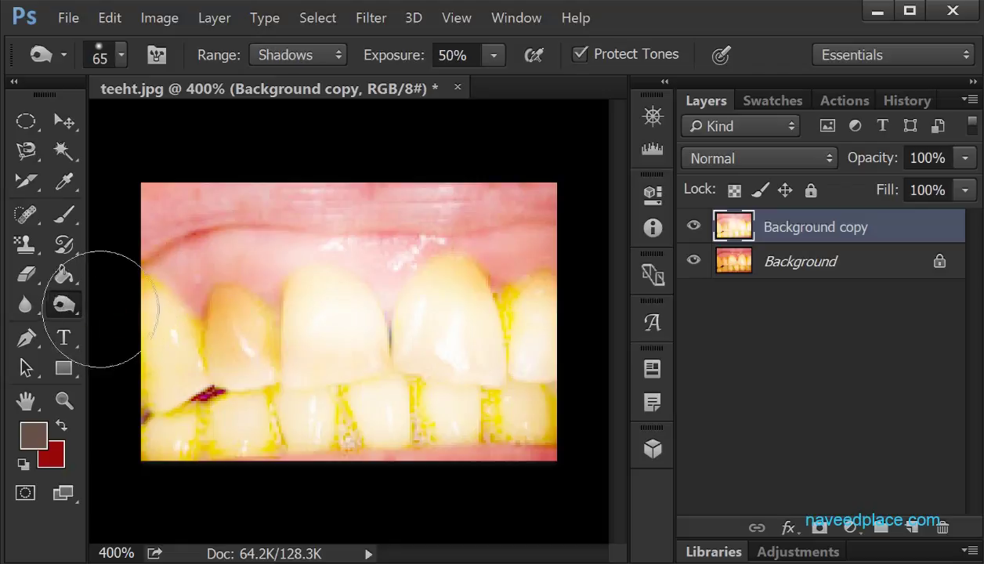
pyautogui.rightClick(63, 305)
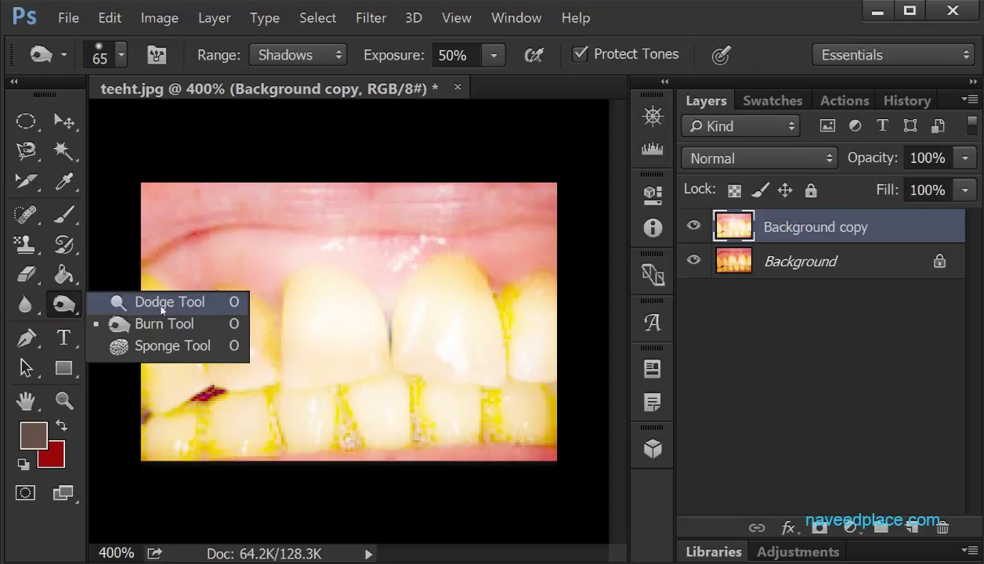
pyautogui.click(140, 323)
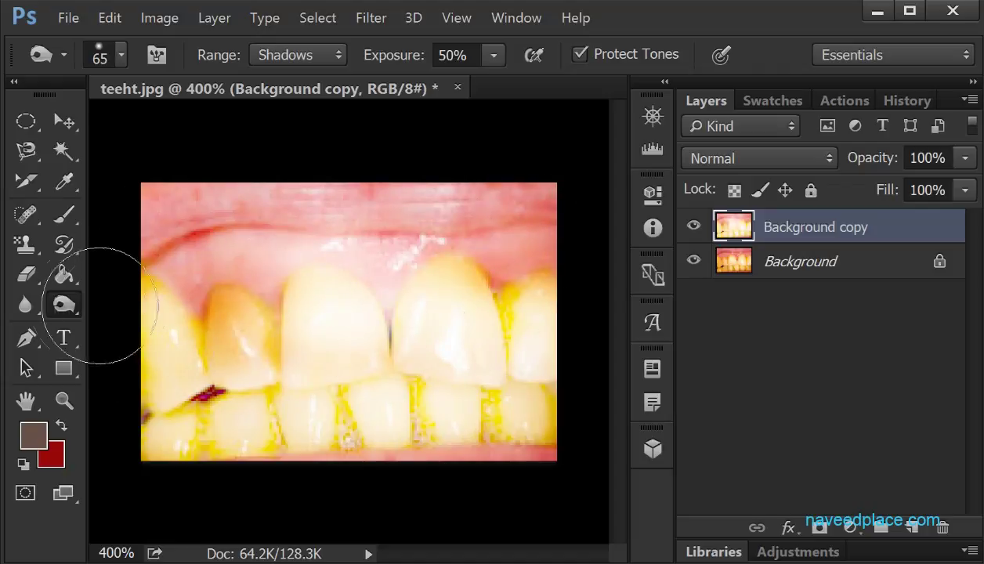
pyautogui.rightClick(64, 304)
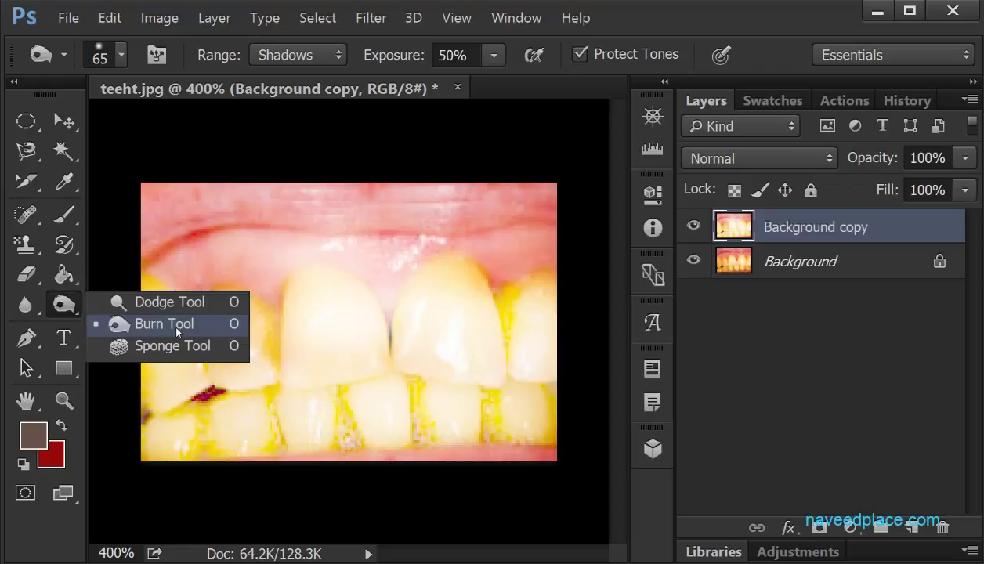
pyautogui.click(177, 330)
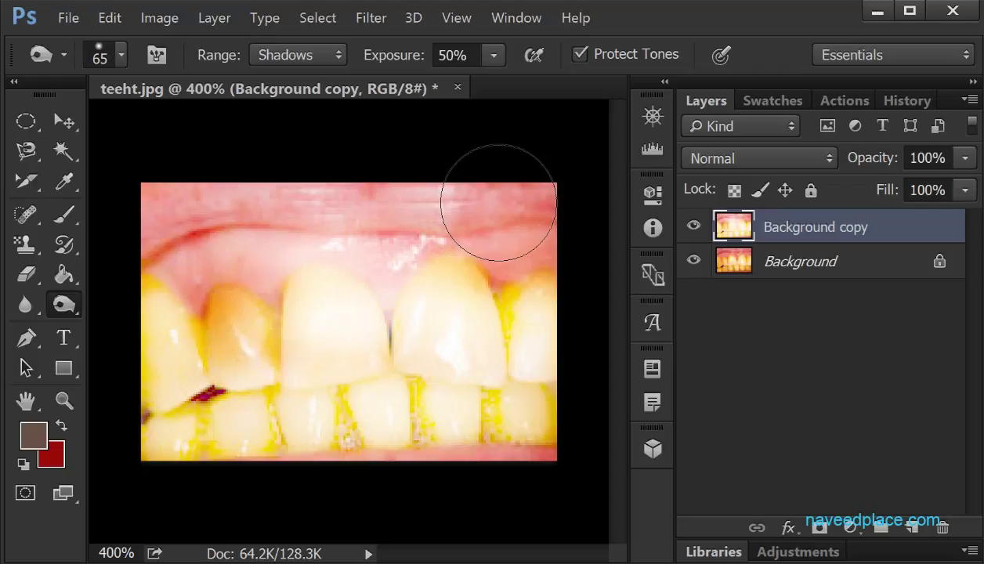
pyautogui.click(65, 304)
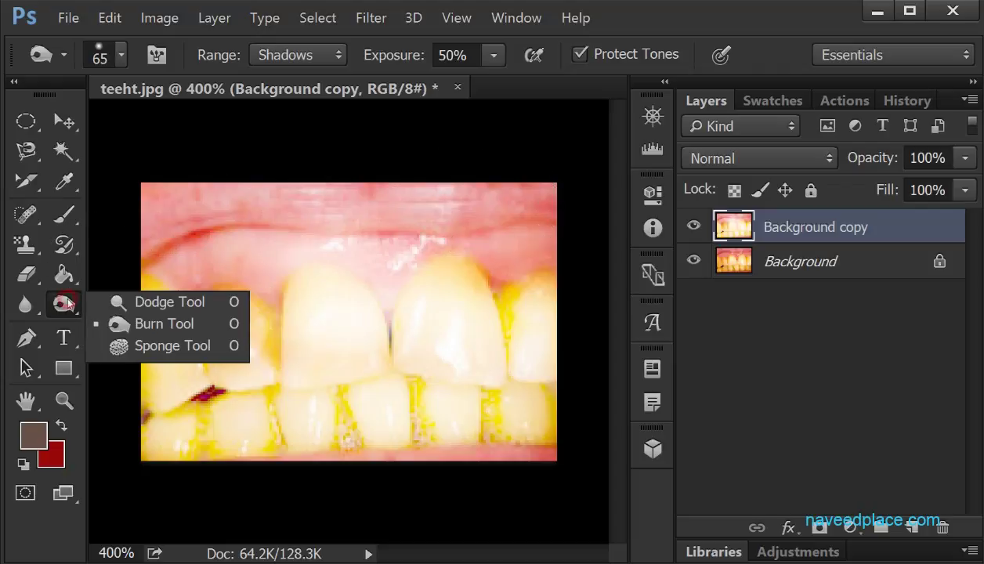
pyautogui.click(167, 332)
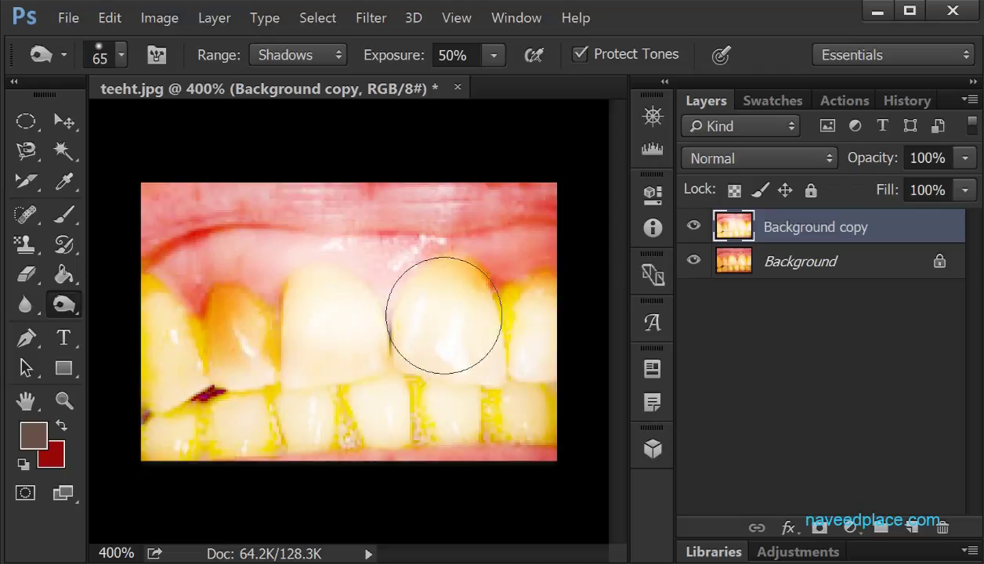
# Step: Raise the Burn exposure to 100% and darken the shadows of the gums and teeth further
pyautogui.click(493, 54)
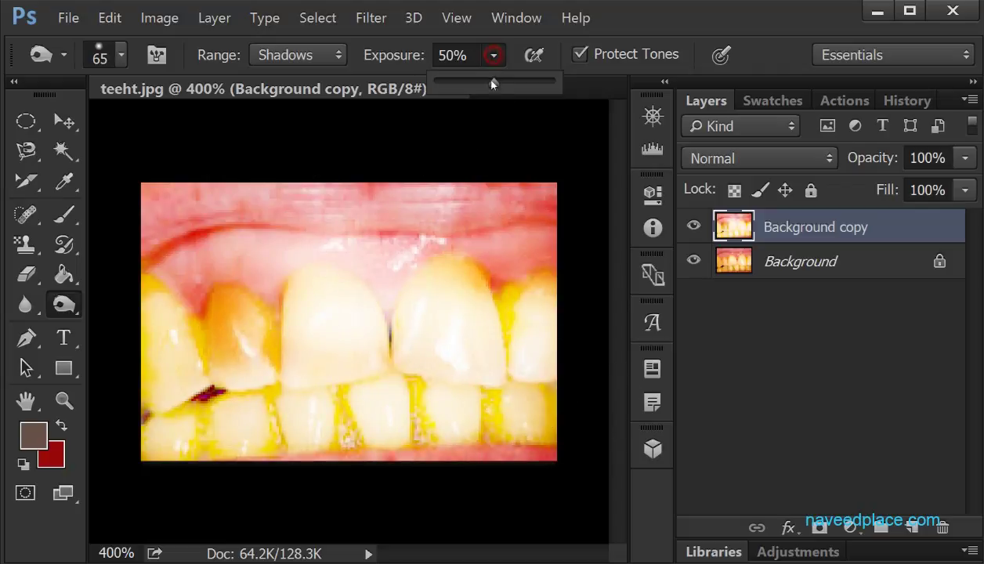
pyautogui.moveTo(494, 84); pyautogui.dragTo(602, 92)
pyautogui.click(351, 258)
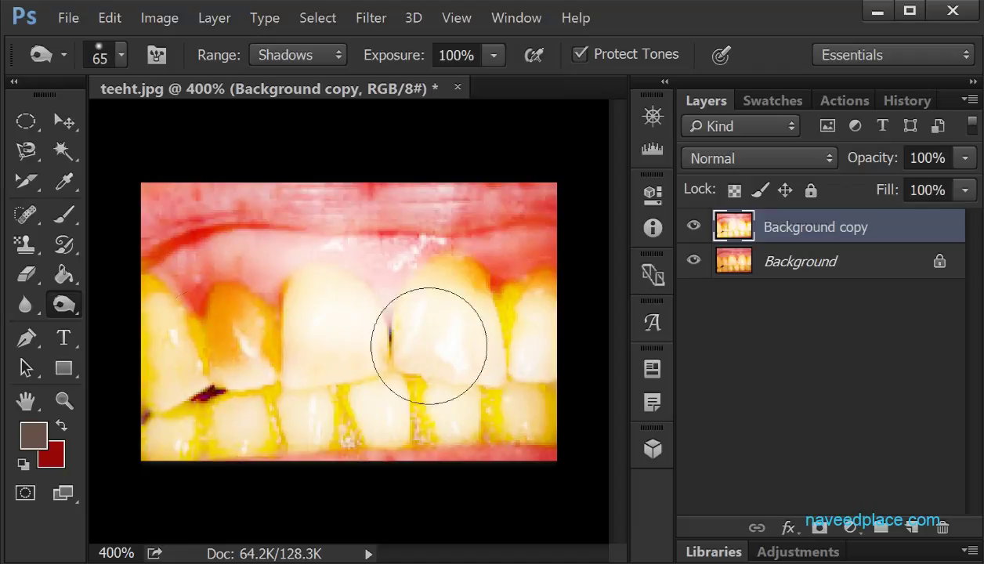
# Step: Switch to the Sponge tool, hide the Background copy layer and make the Background layer active
pyautogui.click(64, 304)
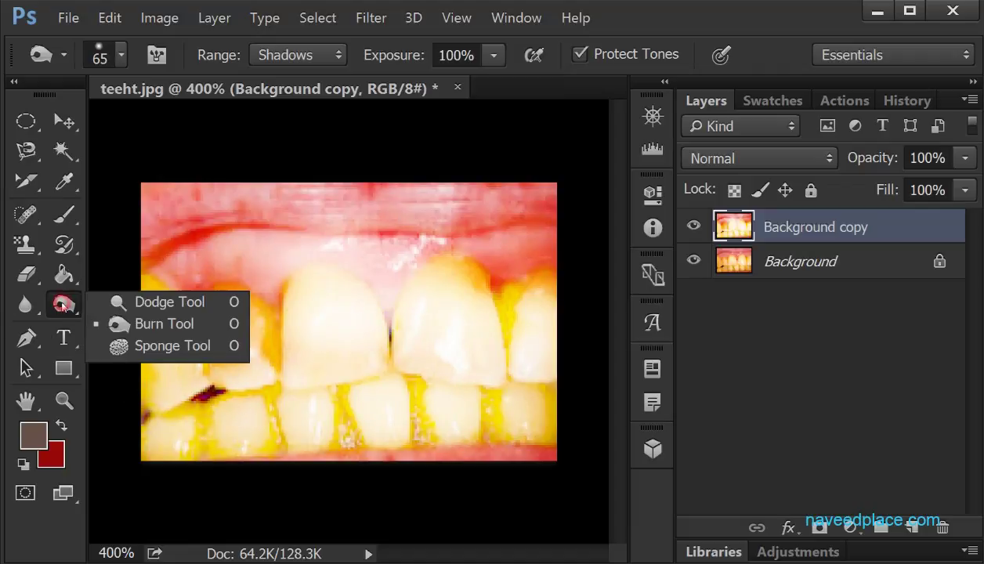
pyautogui.click(157, 349)
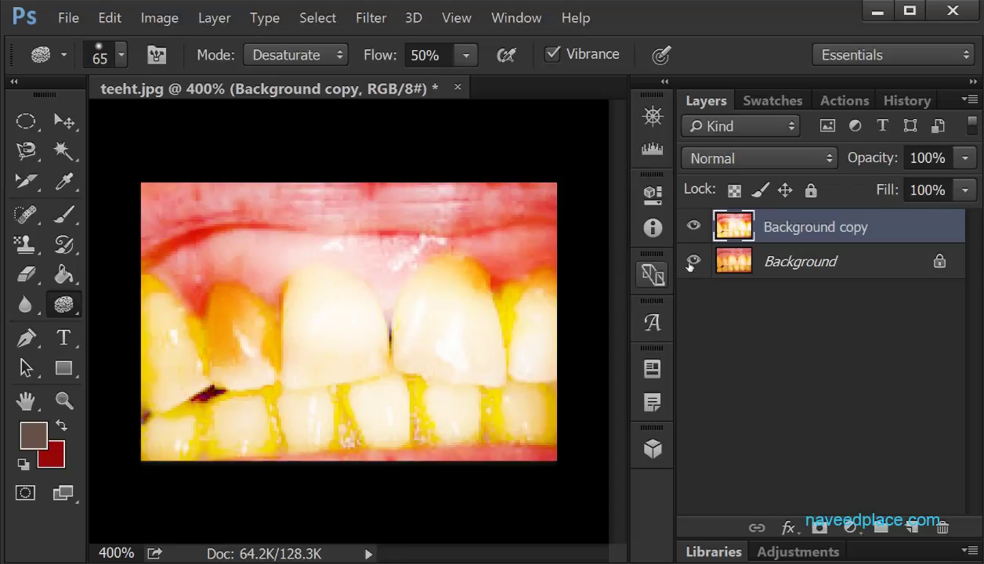
pyautogui.click(694, 226)
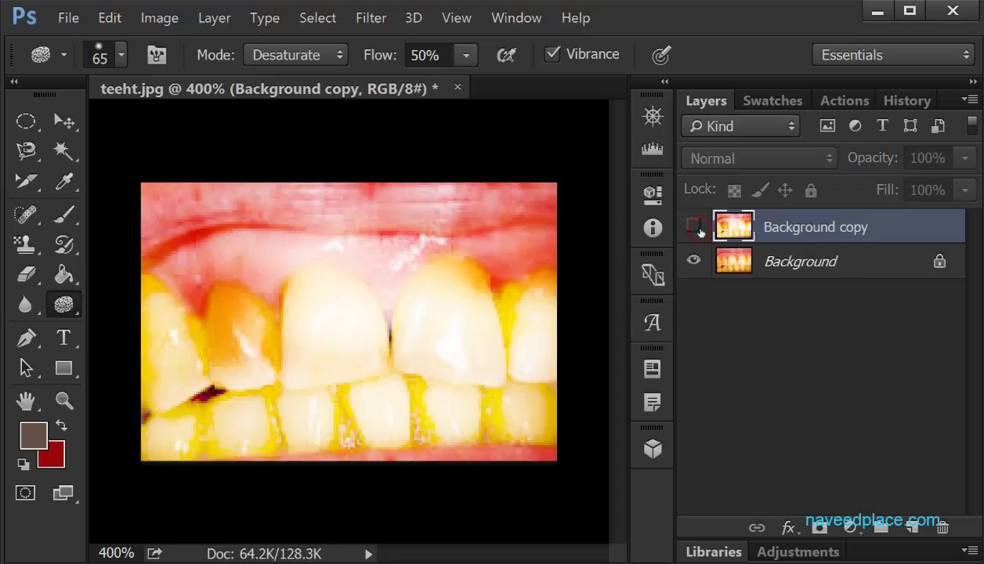
pyautogui.click(772, 264)
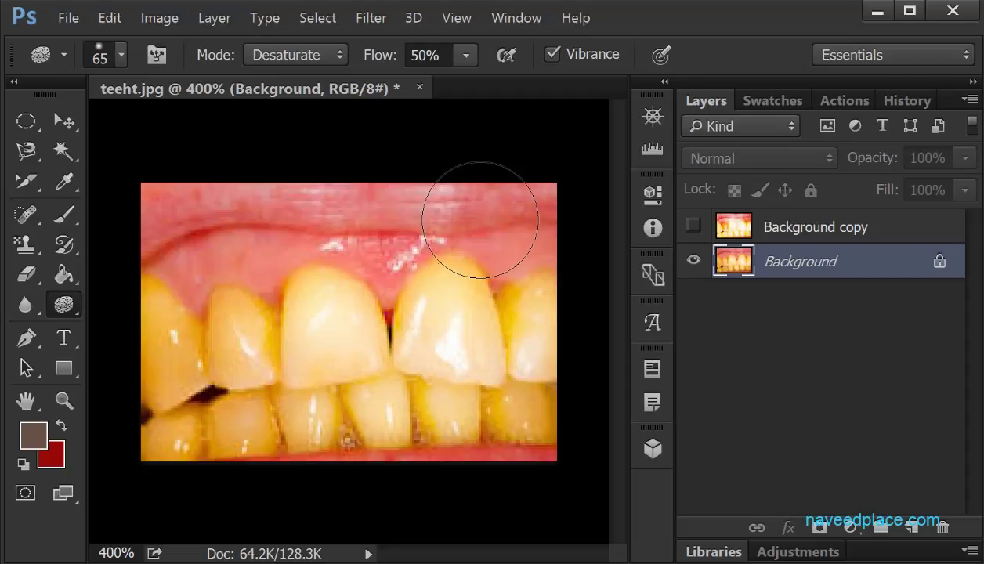
# Step: Desaturate parts of the upper gums on the Background layer with the Sponge tool at 50% flow
pyautogui.rightClick(63, 304)
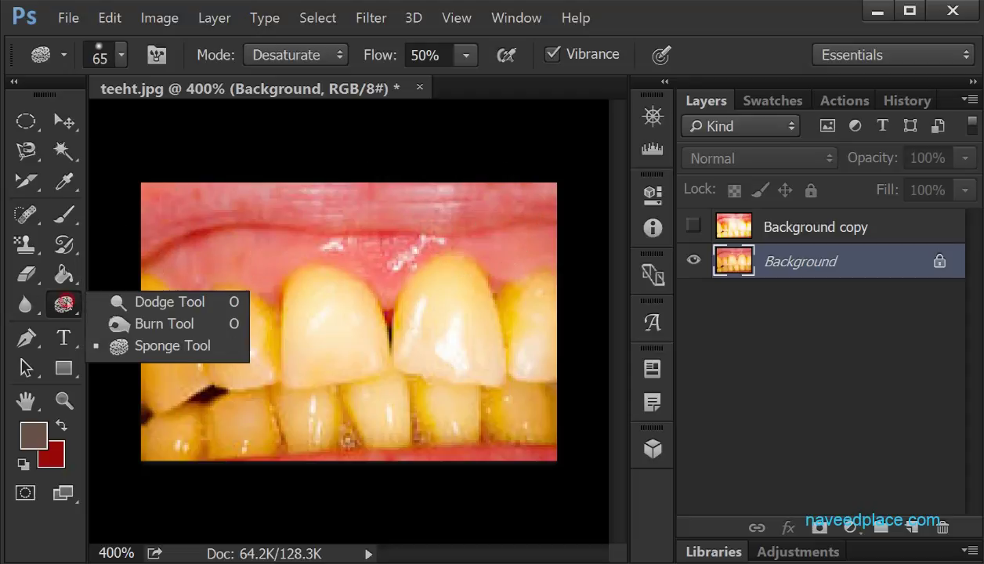
pyautogui.click(144, 341)
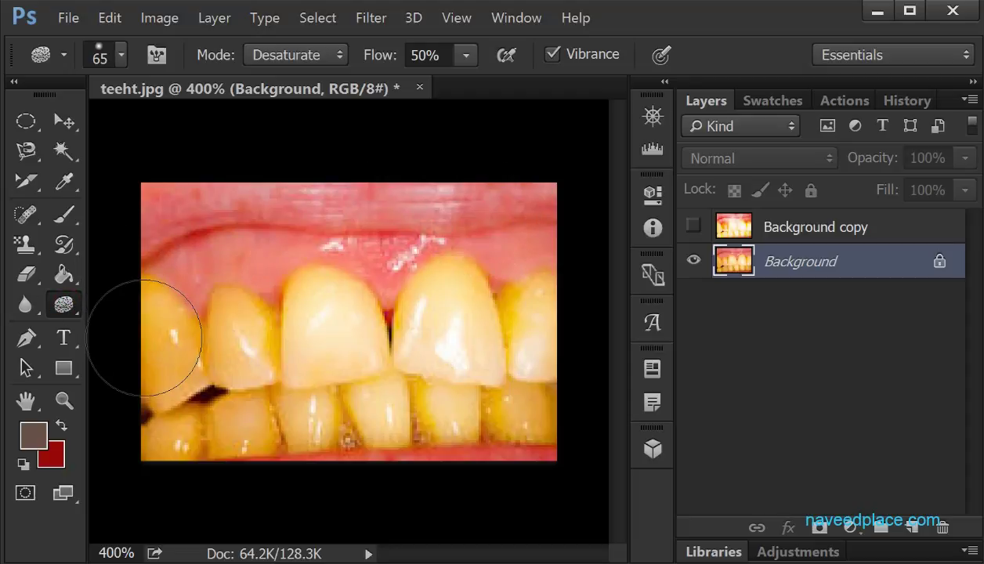
pyautogui.rightClick(64, 304)
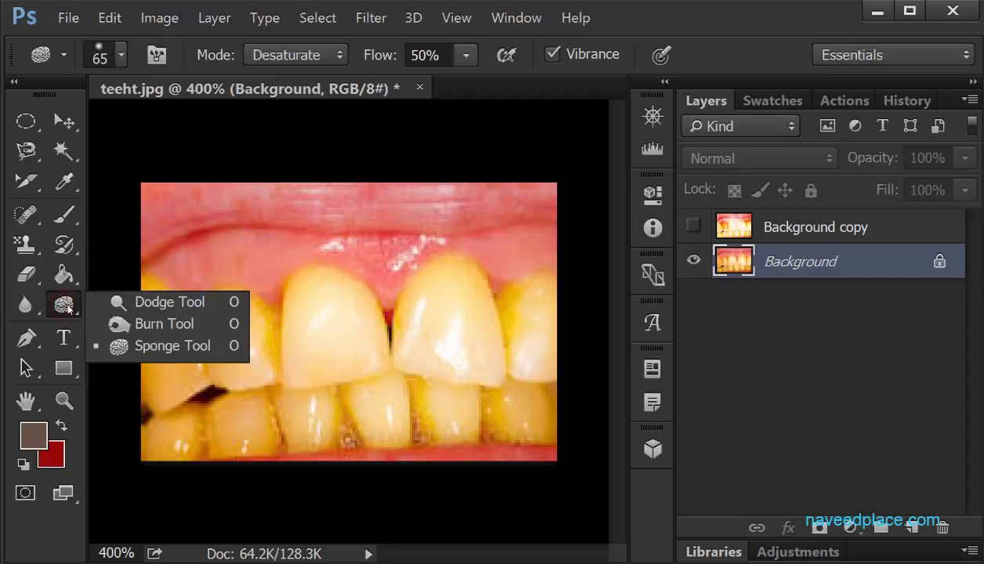
pyautogui.click(154, 349)
pyautogui.moveTo(154, 350)
pyautogui.mouseDown()
pyautogui.moveTo(170, 341)
pyautogui.moveTo(220, 175)
pyautogui.moveTo(230, 220)
pyautogui.moveTo(241, 221)
pyautogui.mouseUp()
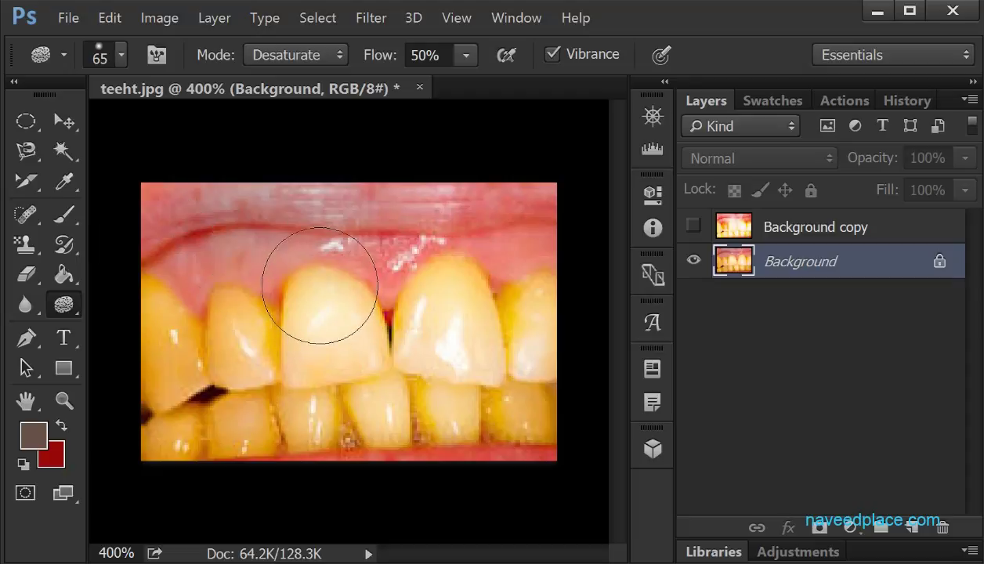
# Step: Set the Sponge mode to Saturate and intensify the red of the upper gums at 50% flow
pyautogui.click(307, 61)
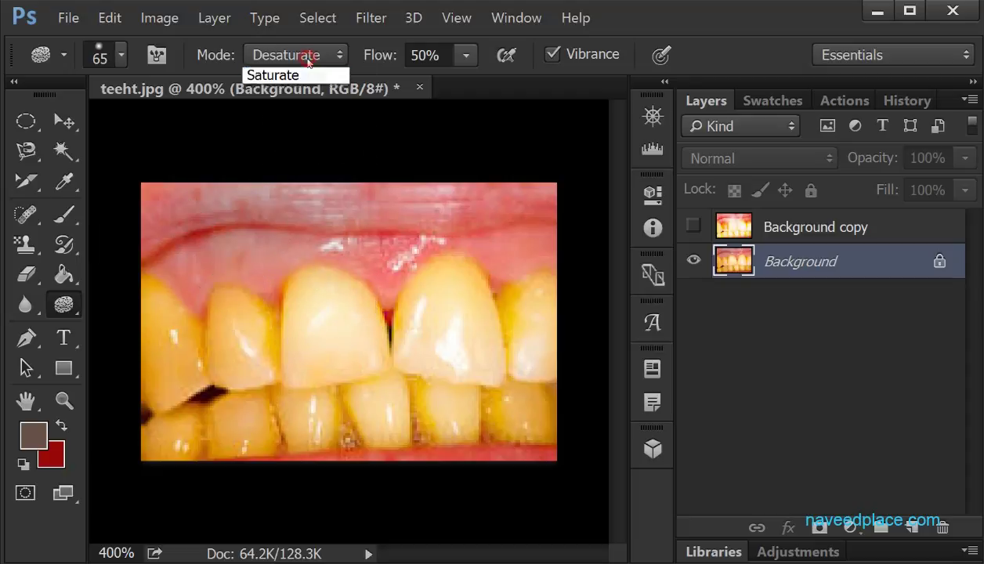
pyautogui.click(308, 60)
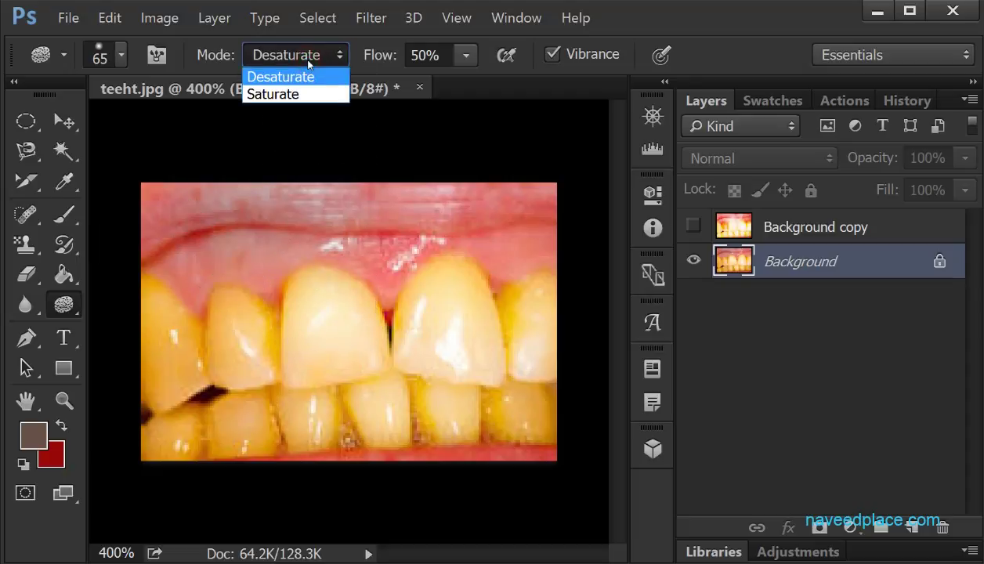
pyautogui.click(272, 94)
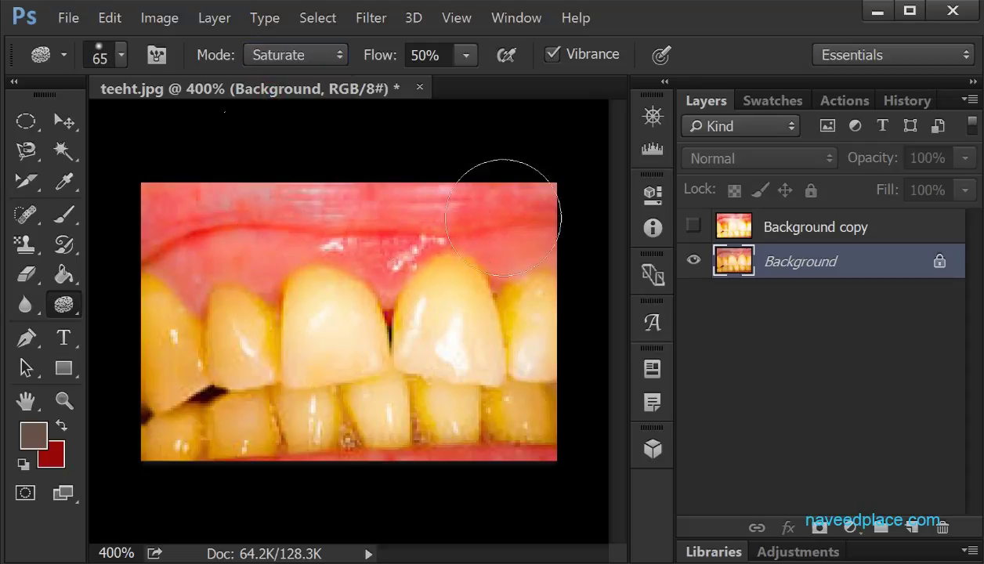
pyautogui.moveTo(395, 225)
pyautogui.mouseDown()
pyautogui.moveTo(178, 187)
pyautogui.moveTo(583, 201)
pyautogui.moveTo(186, 209)
pyautogui.moveTo(526, 213)
pyautogui.moveTo(137, 208)
pyautogui.mouseUp()
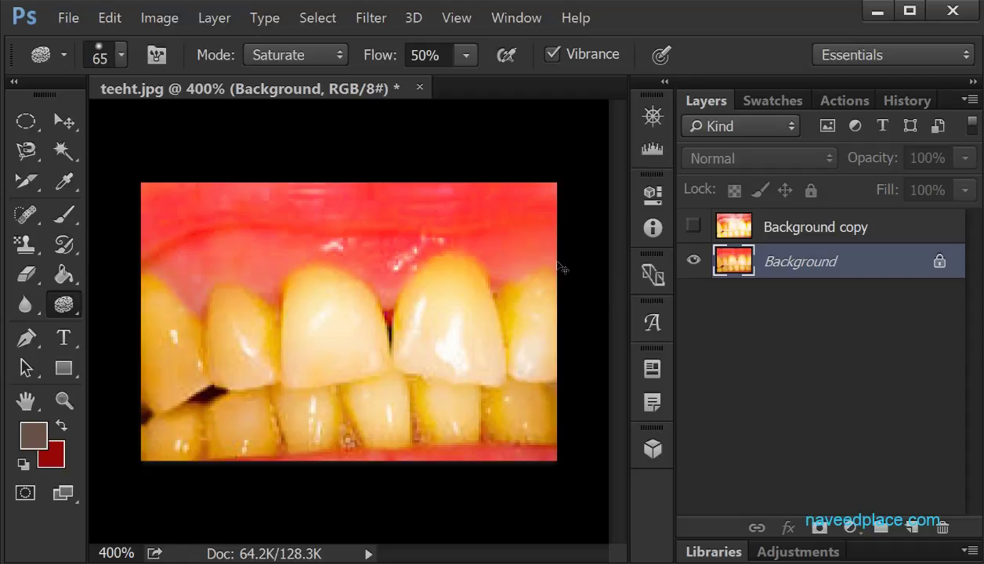
pyautogui.click(64, 304)
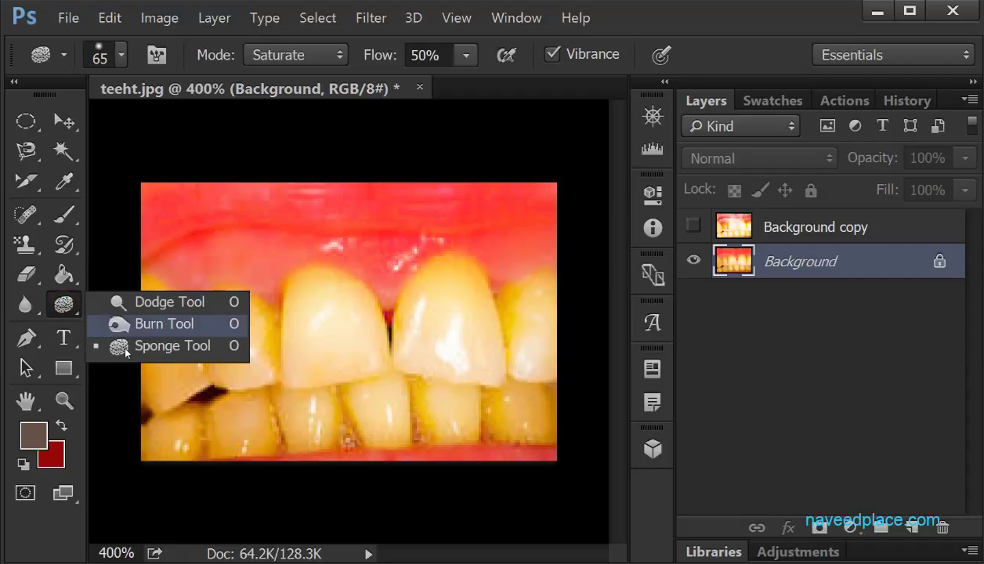
pyautogui.click(125, 349)
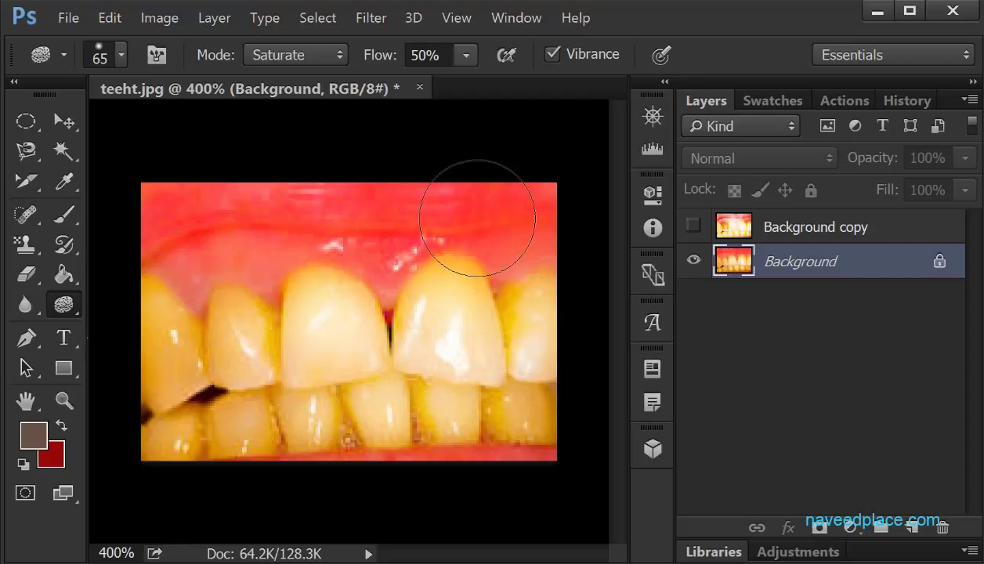
# Step: Compare the Background copy with the Background by toggling their visibility, keeping the Sponge mode at Saturate
pyautogui.click(693, 226)
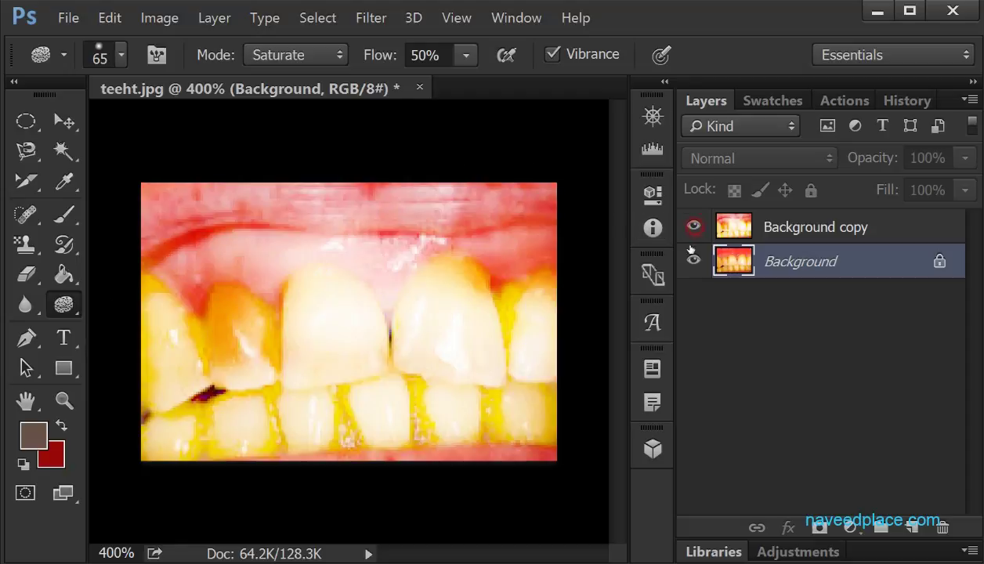
pyautogui.click(693, 226)
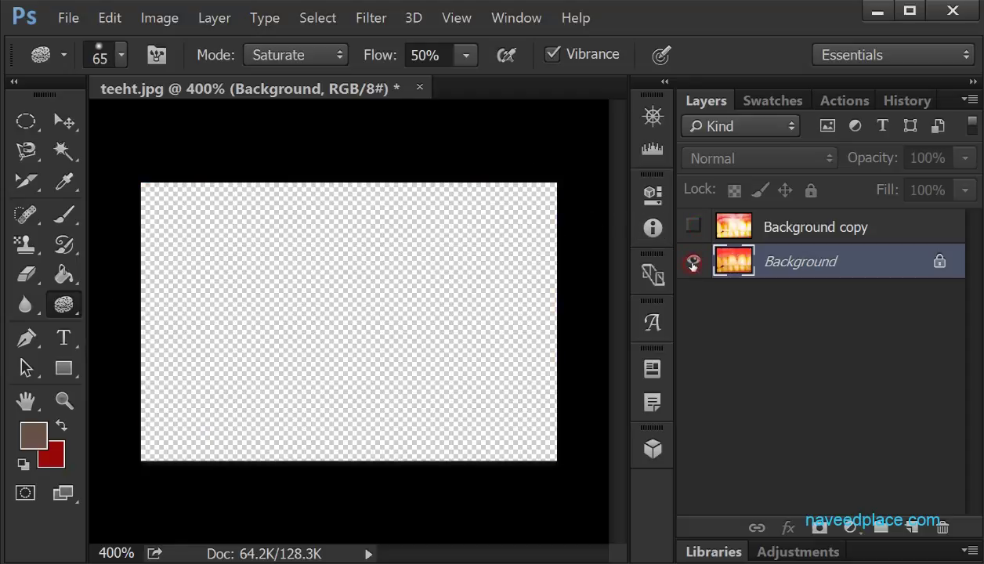
pyautogui.click(693, 259)
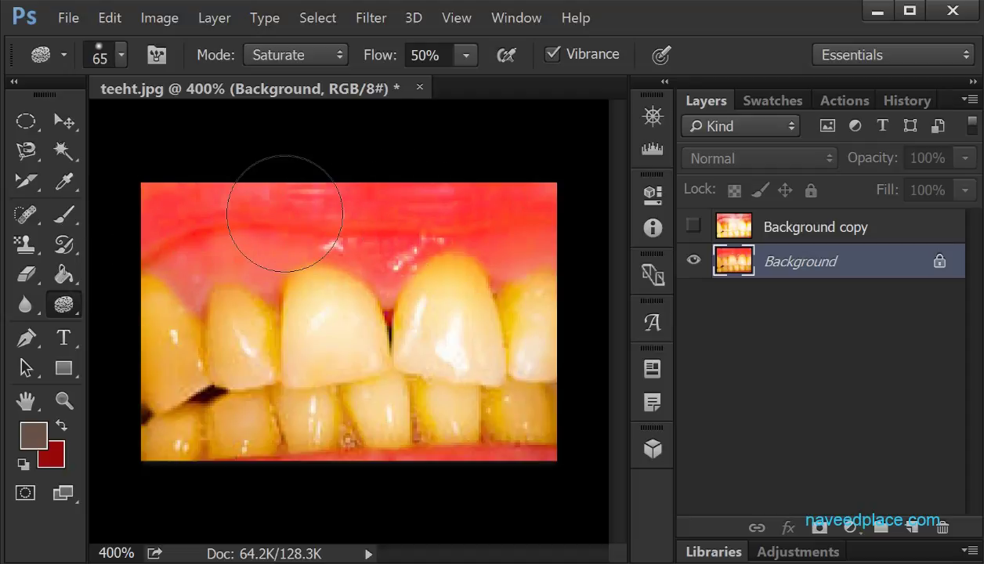
pyautogui.click(290, 54)
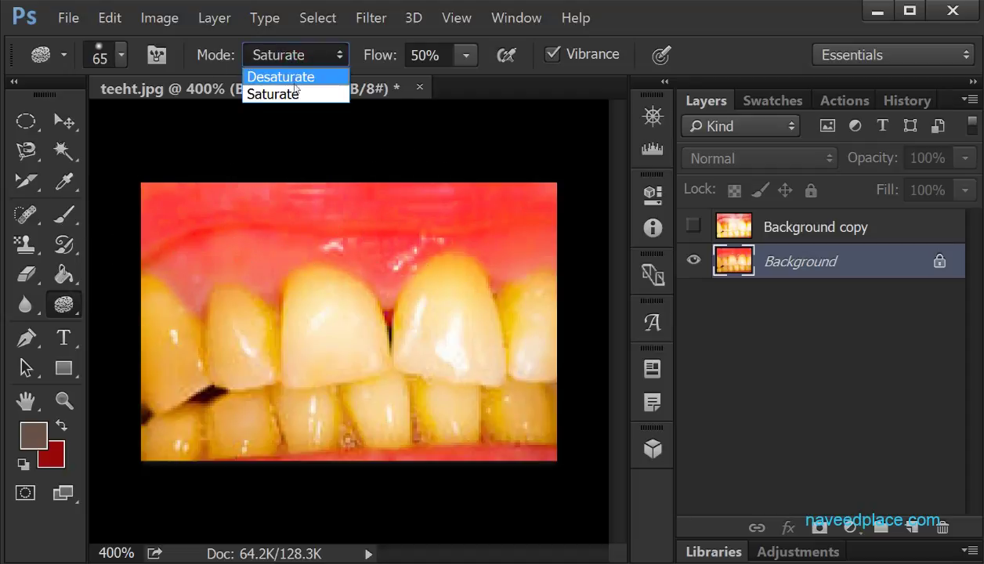
pyautogui.click(296, 89)
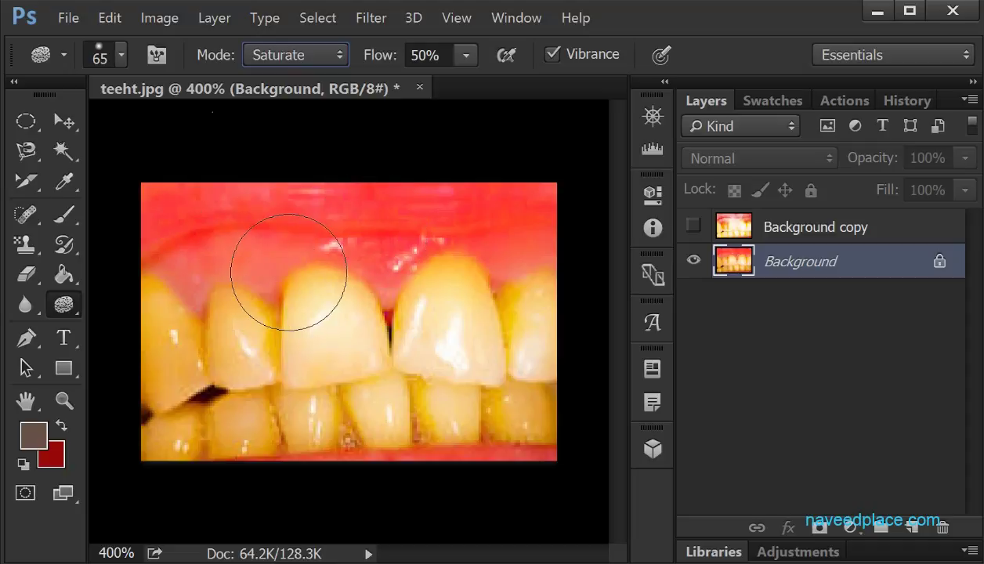
# Step: Open peachtree.jpg from the images folder and select the Sponge tool for it
pyautogui.click(68, 17)
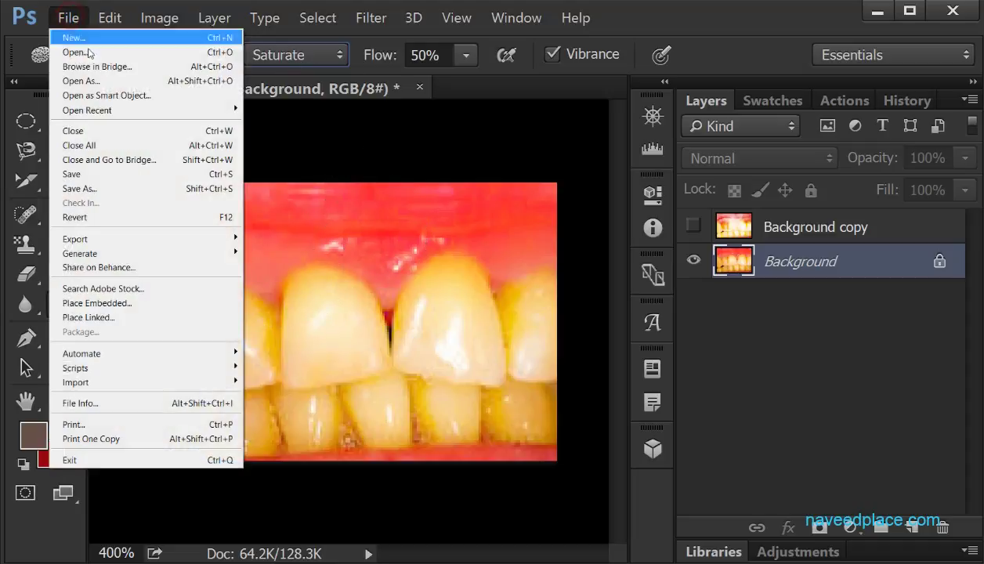
pyautogui.click(78, 53)
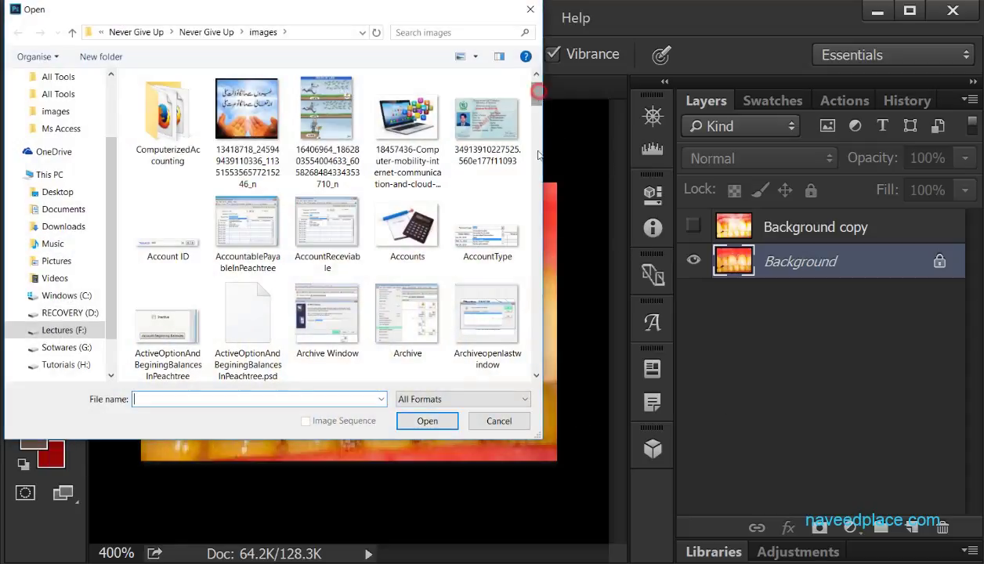
pyautogui.moveTo(536, 91); pyautogui.dragTo(530, 278)
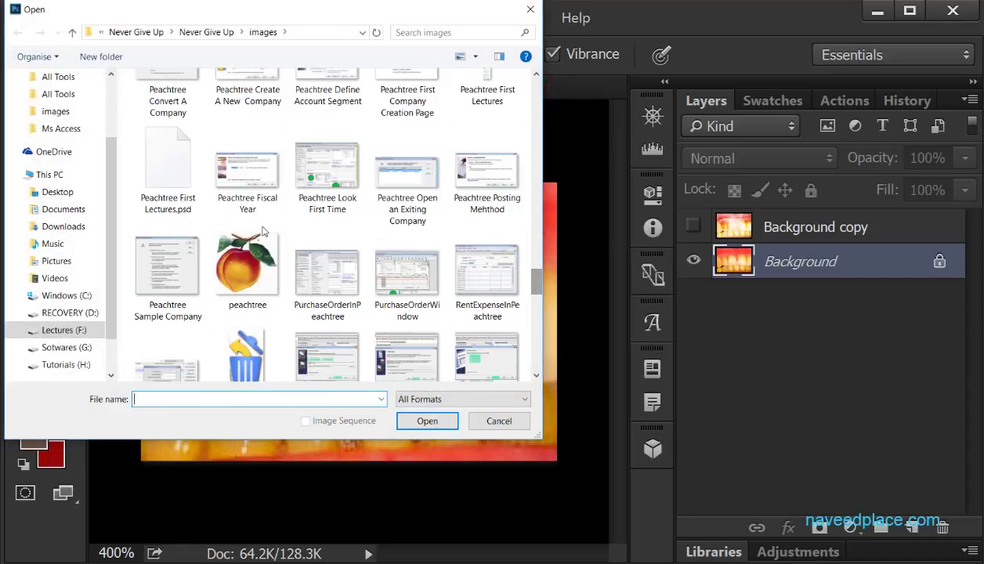
pyautogui.doubleClick(248, 265)
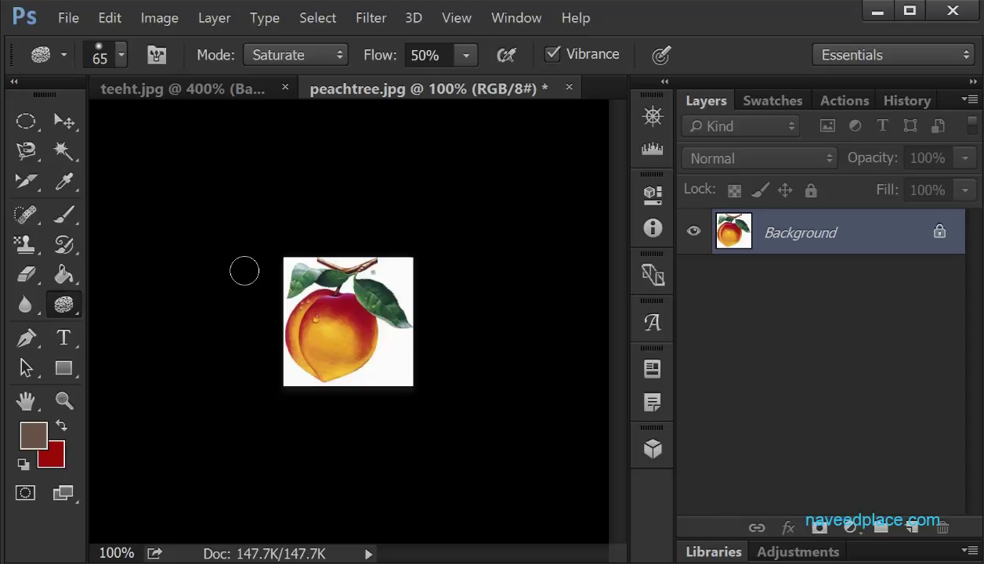
pyautogui.hotkey('ctrl', '+')
pyautogui.hotkey('ctrl', '+')
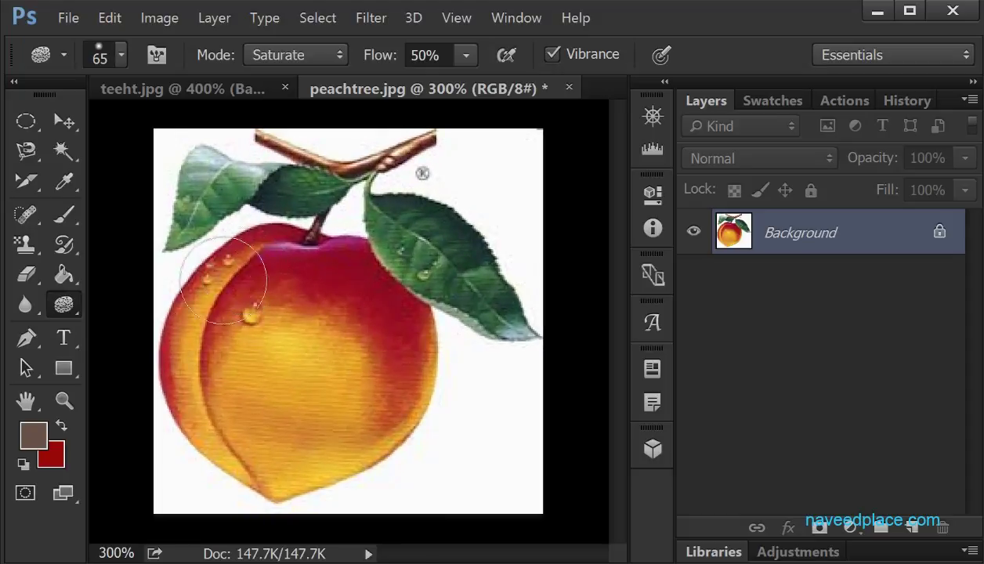
pyautogui.rightClick(66, 302)
pyautogui.click(125, 346)
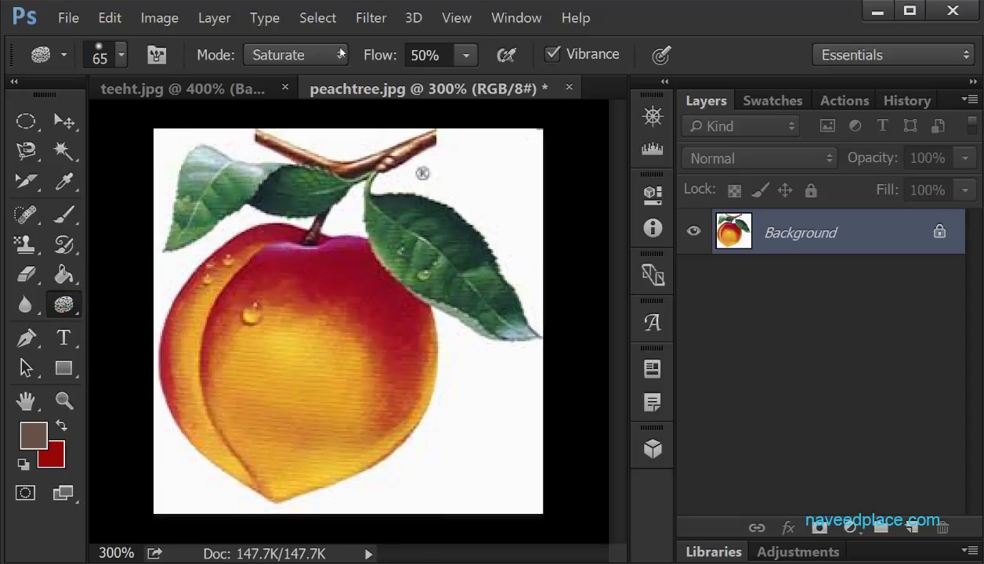
# Step: Duplicate the Background layer, hide the original, and saturate the leaves and peach on the copy with the Sponge tool at 100% flow
pyautogui.click(466, 57)
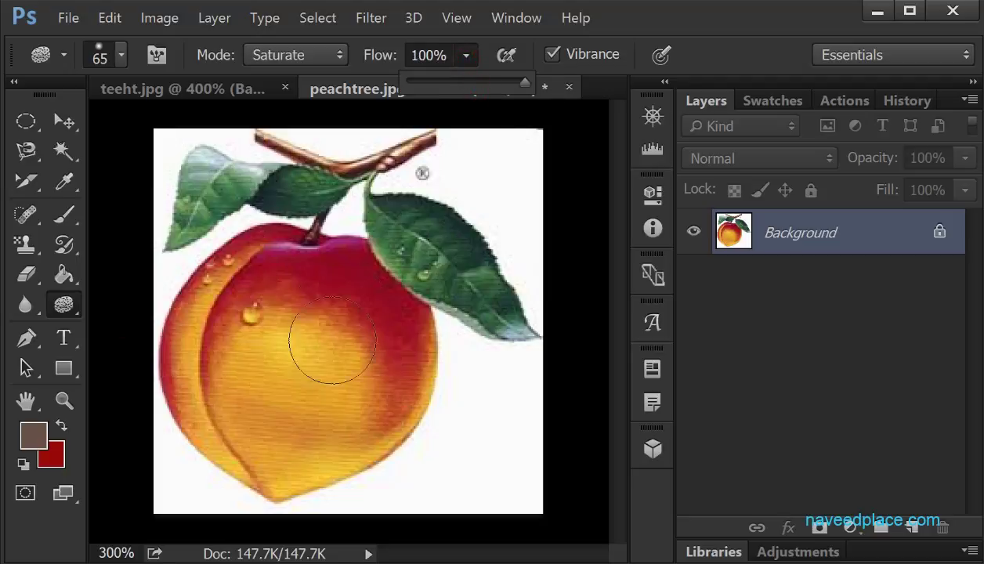
pyautogui.moveTo(756, 235); pyautogui.dragTo(910, 524)
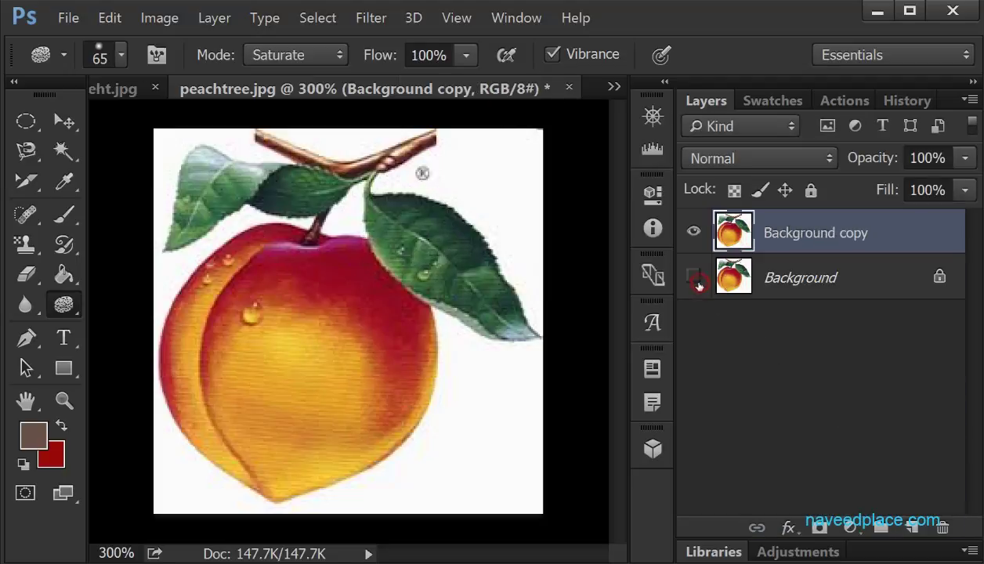
pyautogui.moveTo(402, 226)
pyautogui.mouseDown()
pyautogui.moveTo(504, 350)
pyautogui.moveTo(412, 214)
pyautogui.moveTo(473, 333)
pyautogui.mouseUp()
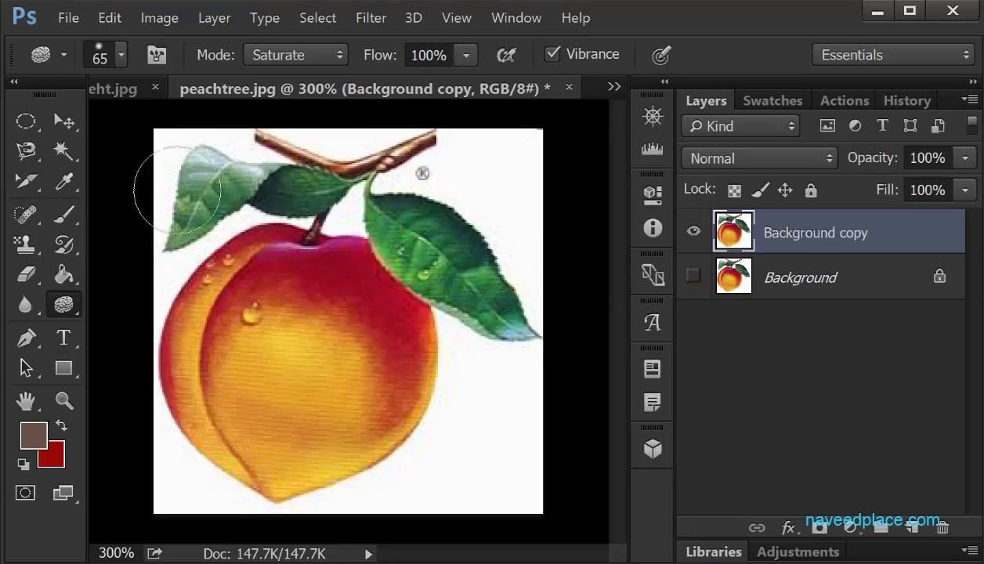
pyautogui.moveTo(177, 190)
pyautogui.mouseDown()
pyautogui.moveTo(297, 188)
pyautogui.moveTo(313, 235)
pyautogui.moveTo(274, 392)
pyautogui.moveTo(179, 408)
pyautogui.moveTo(364, 427)
pyautogui.moveTo(417, 246)
pyautogui.moveTo(352, 263)
pyautogui.moveTo(396, 226)
pyautogui.moveTo(519, 328)
pyautogui.mouseUp()
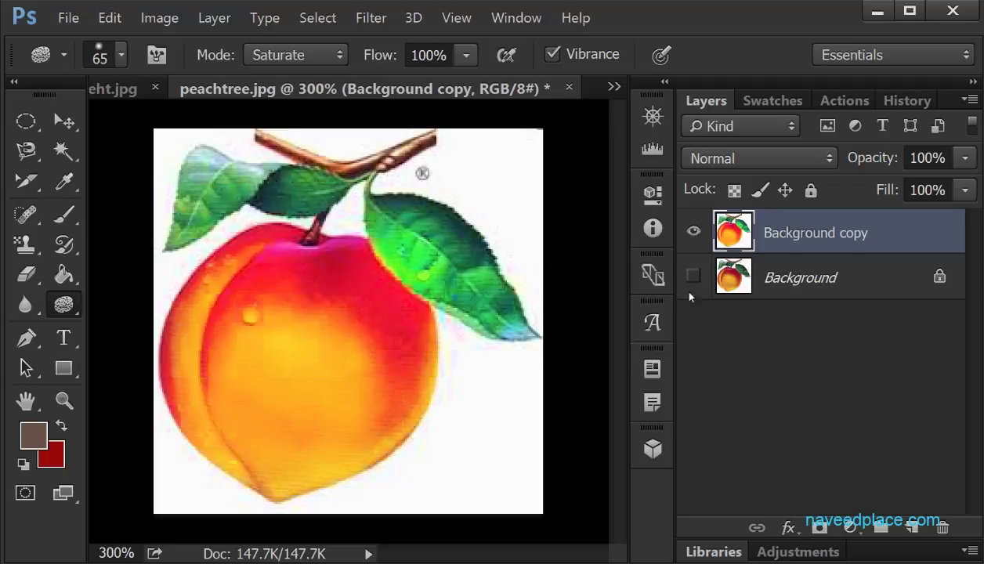
# Step: Compare the saturated Background copy with the original Background by toggling layer visibility, leaving both layers shown
pyautogui.click(693, 231)
pyautogui.click(694, 232)
pyautogui.click(694, 233)
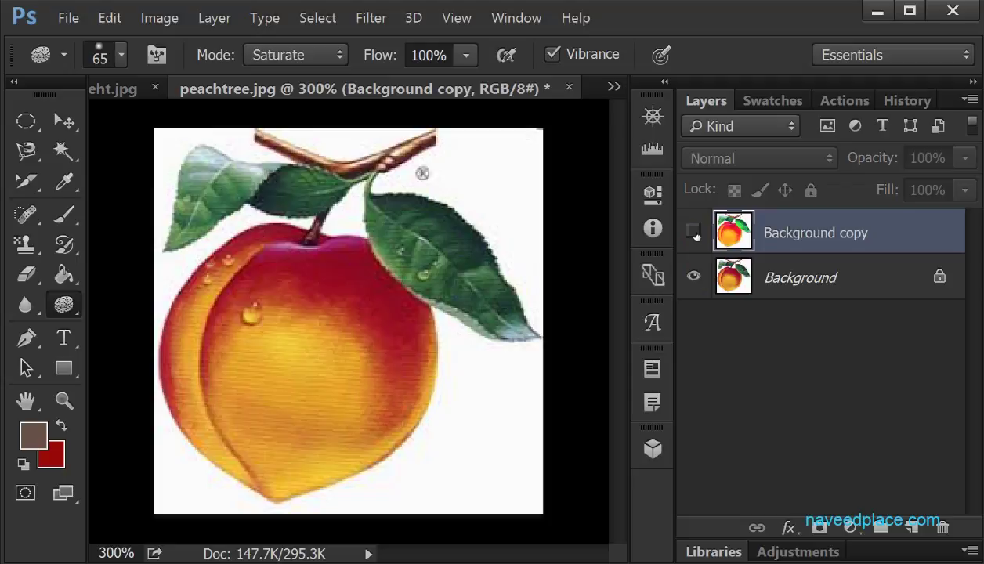
pyautogui.click(694, 233)
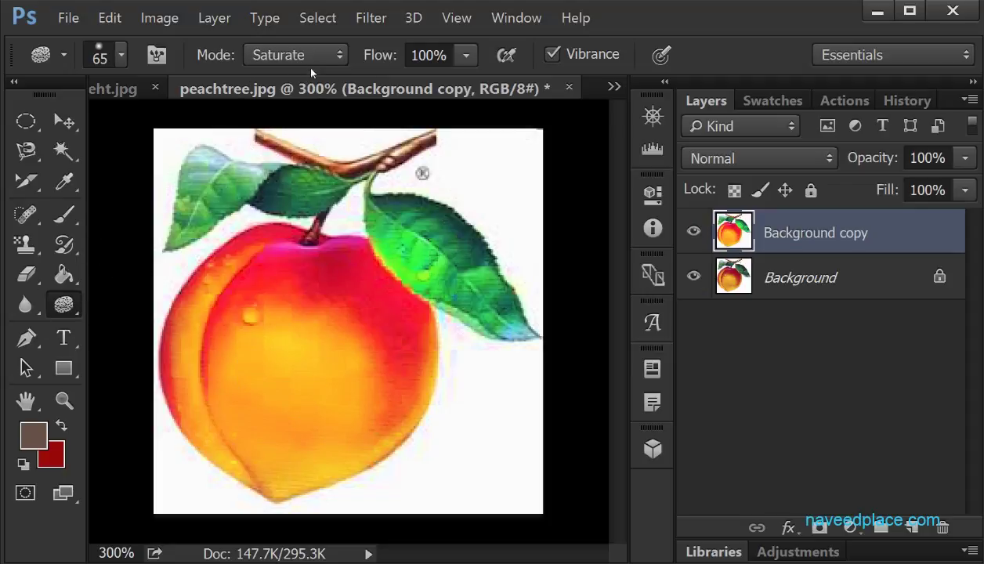
# Step: Set the Sponge mode to Desaturate and mute the colours of the peach and leaves on the Background copy at 100% flow
pyautogui.click(463, 66)
pyautogui.click(311, 54)
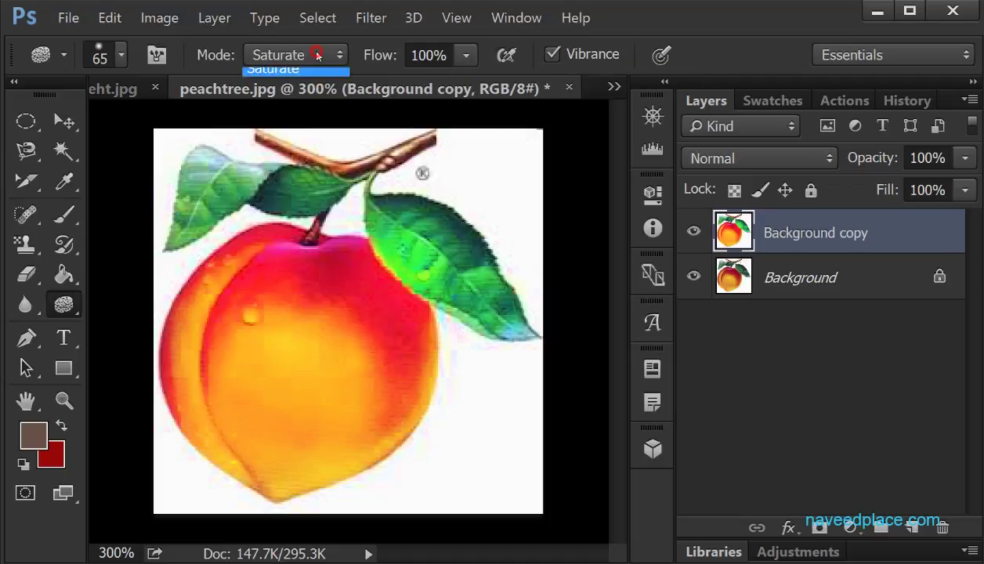
pyautogui.click(286, 78)
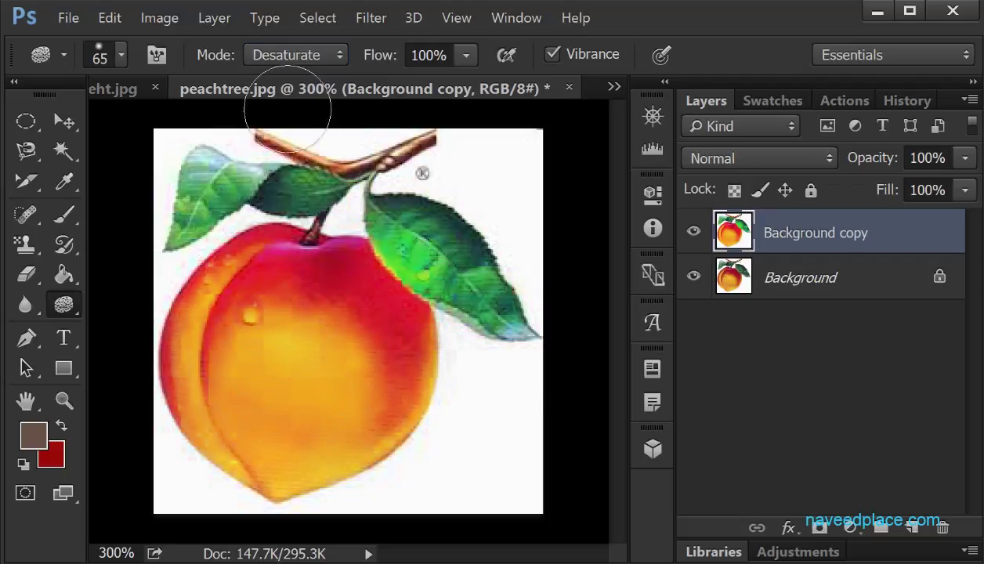
# Step: Set the Sponge mode back to Saturate and reselect the Sponge tool from the Dodge, Burn and Sponge group
pyautogui.click(306, 53)
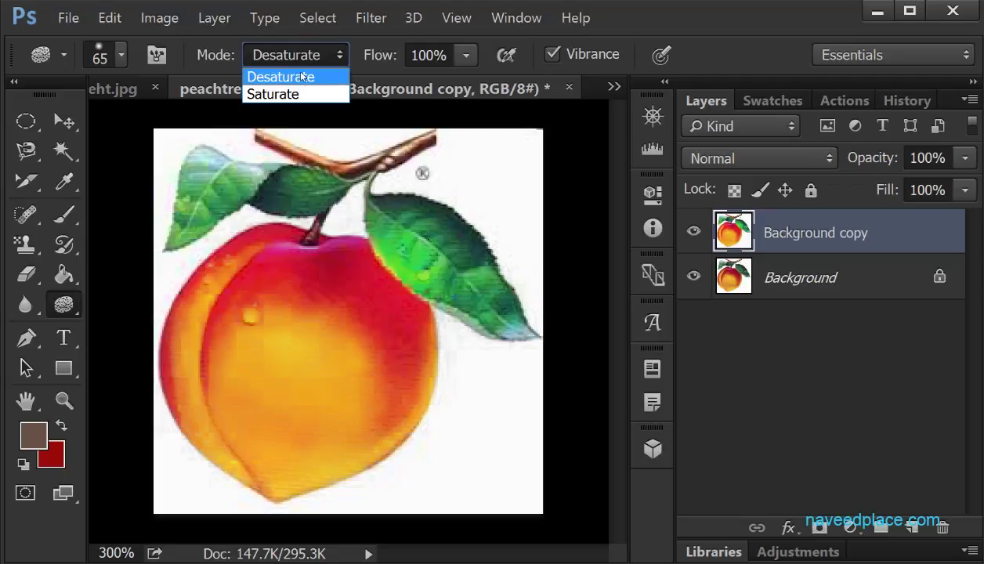
pyautogui.click(302, 94)
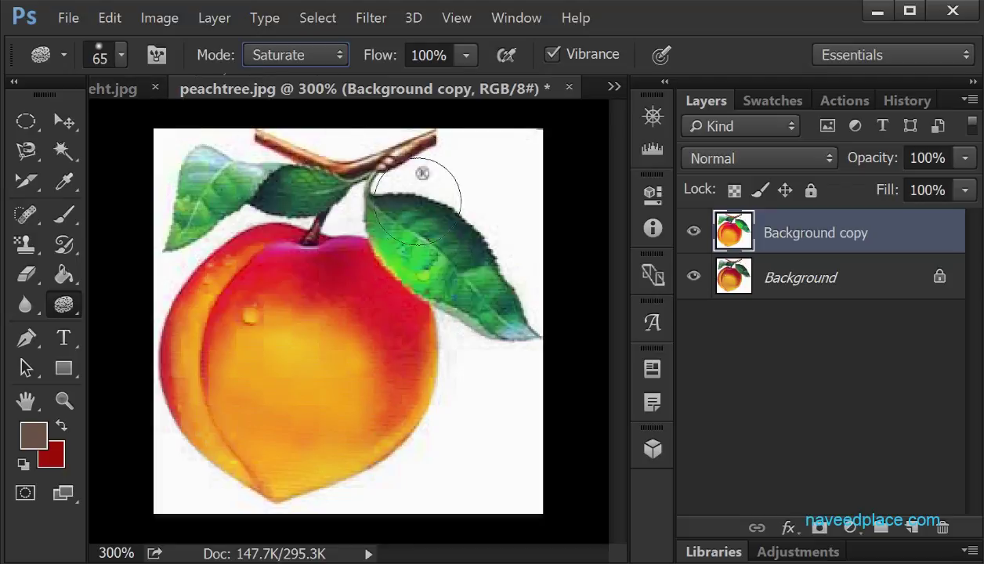
pyautogui.rightClick(63, 305)
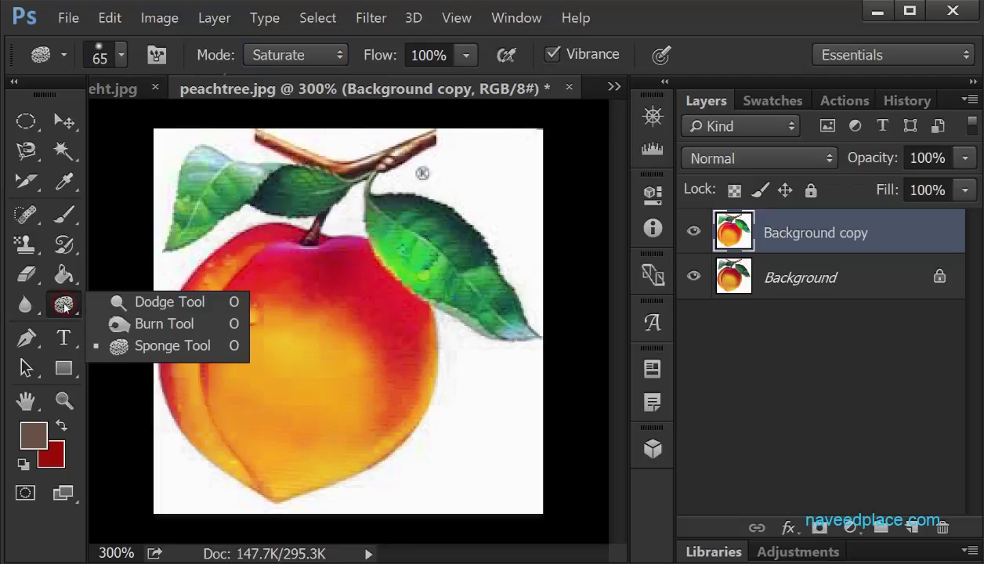
pyautogui.click(167, 348)
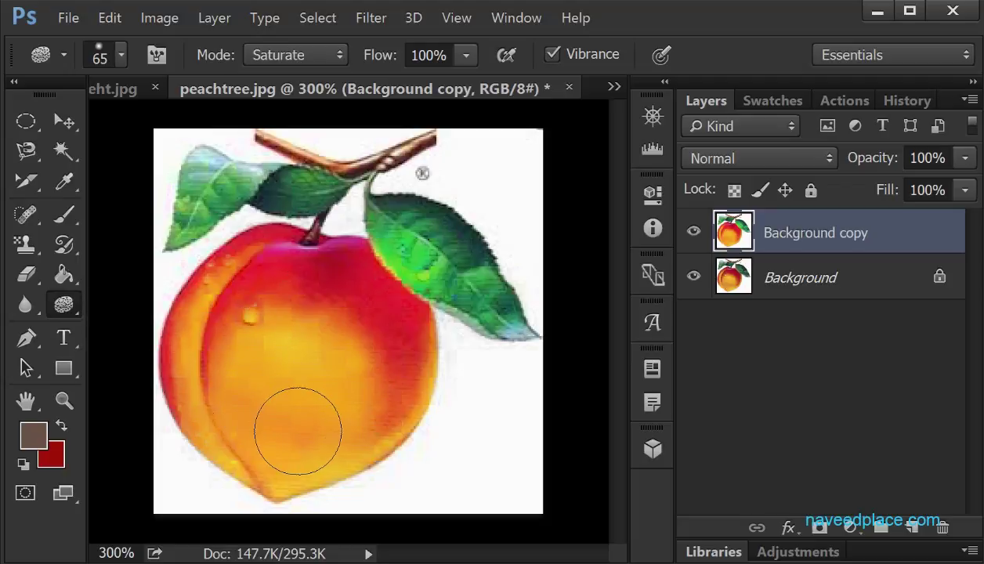